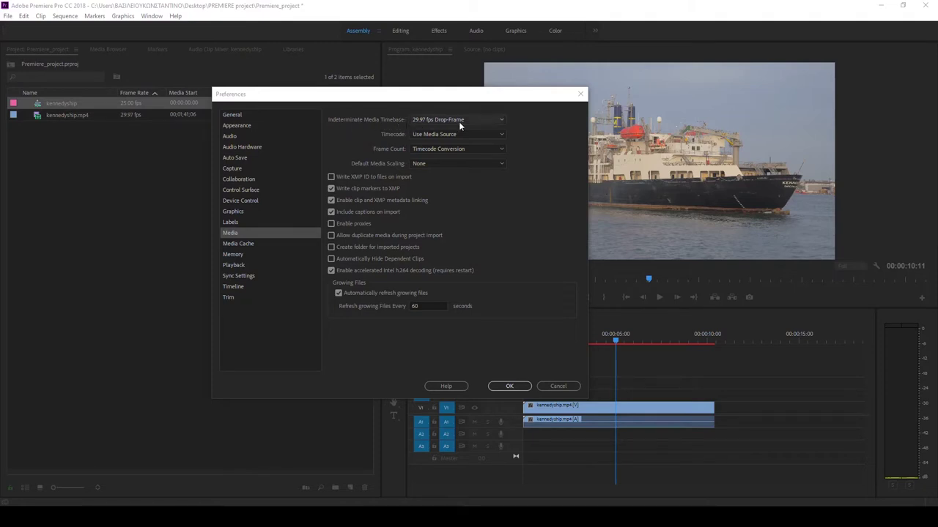
Open the Indeterminate Media Timebase list in the Media preferences, currently 29.97 fps Drop-Frame.
left_click(502, 119)
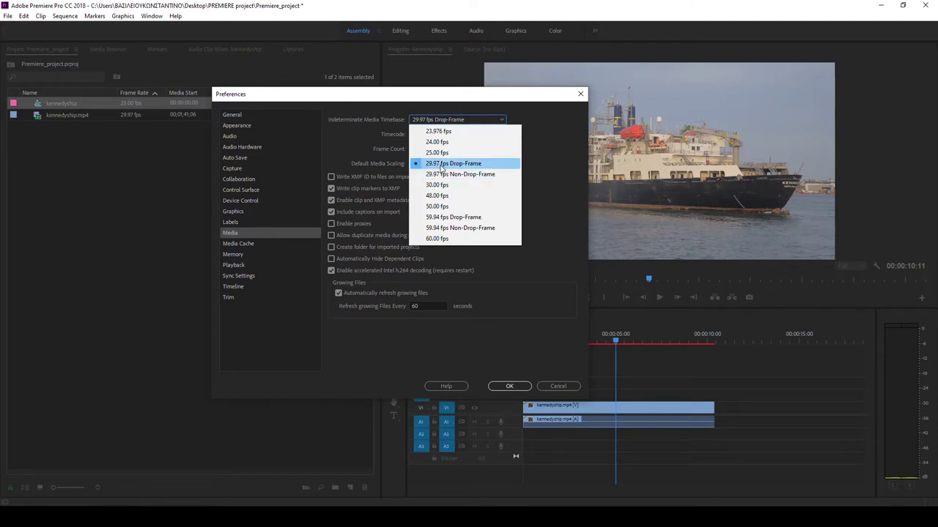
left_click(382, 177)
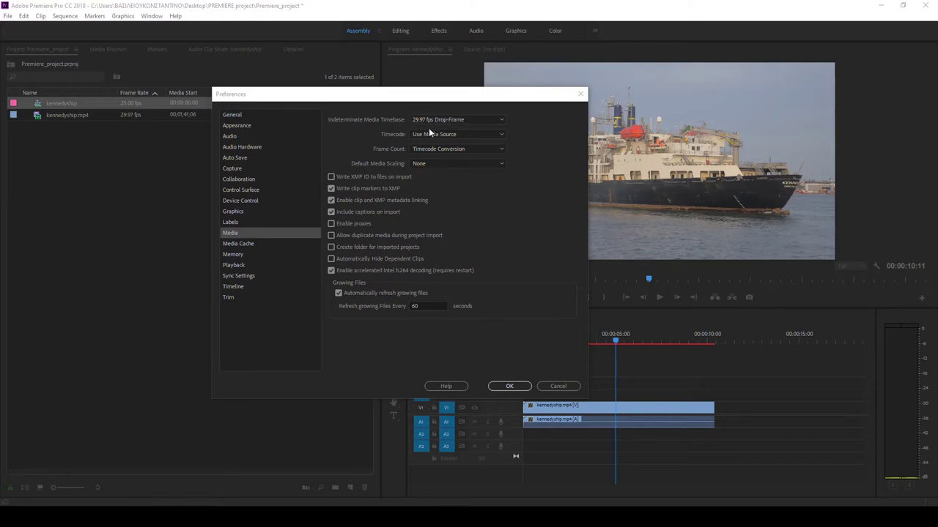
left_click(500, 119)
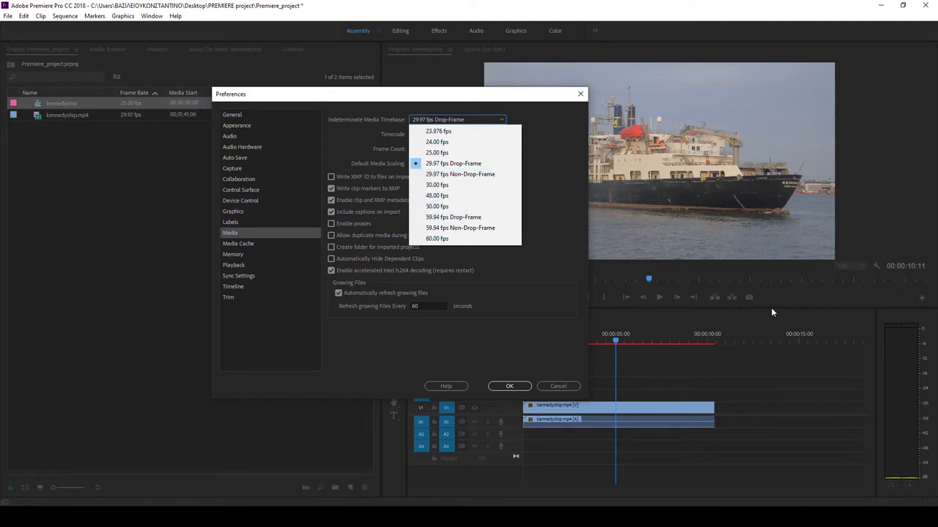
Leave the timebase at 29.97 fps Drop-Frame and cancel the Preferences dialog.
left_click_drag(513, 101, 290, 123)
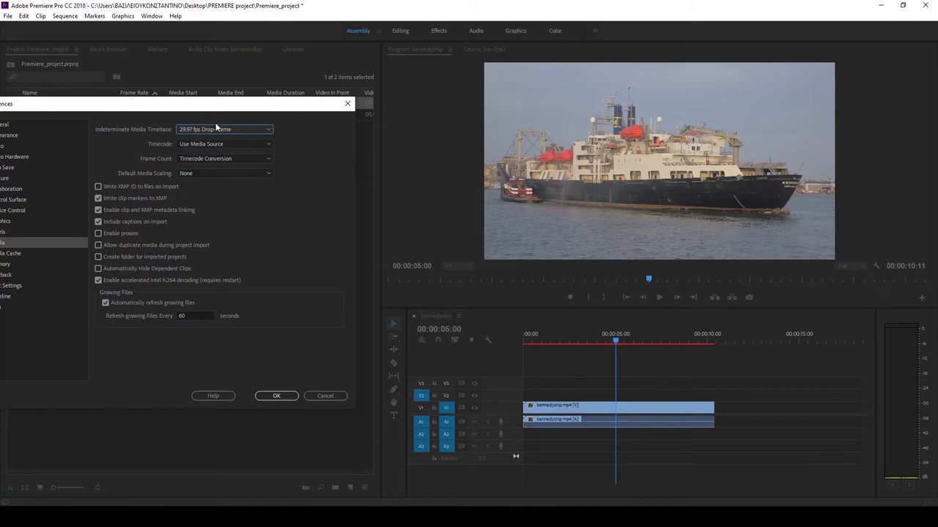
left_click_drag(223, 110, 302, 67)
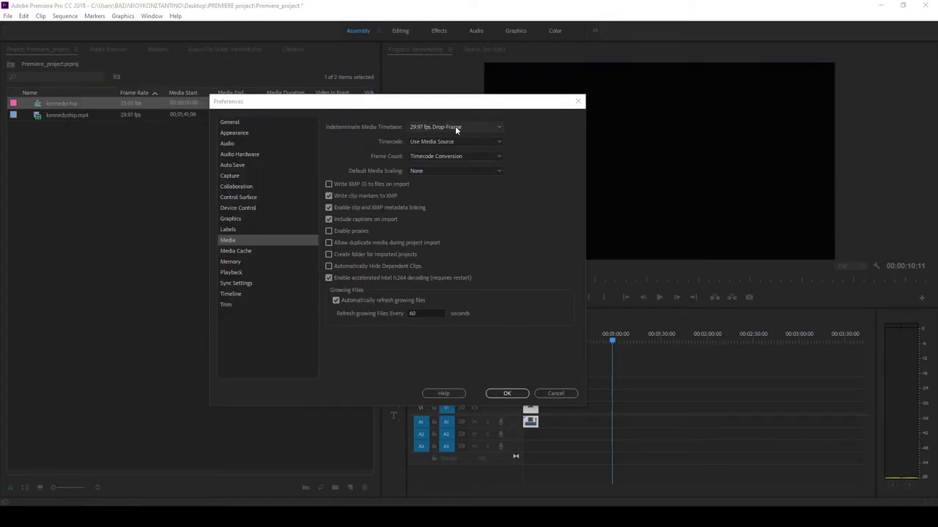
left_click(498, 128)
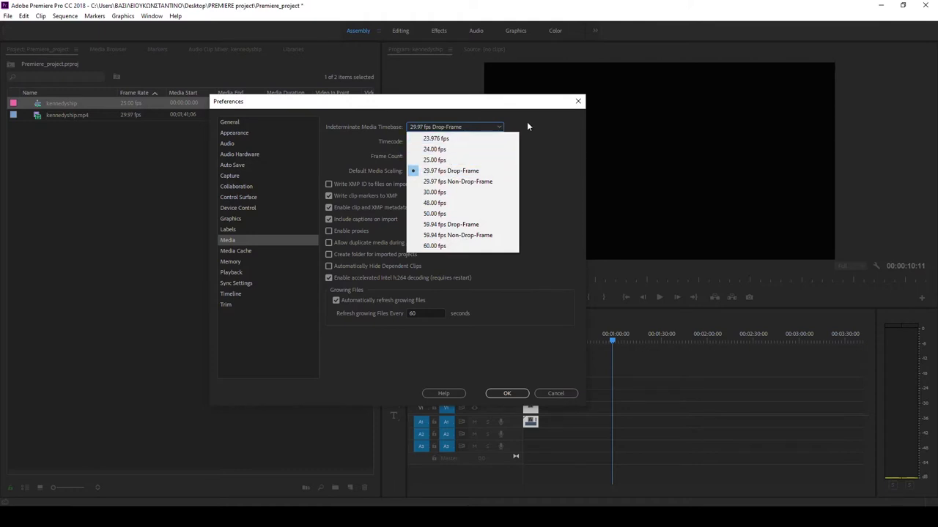
left_click(462, 128)
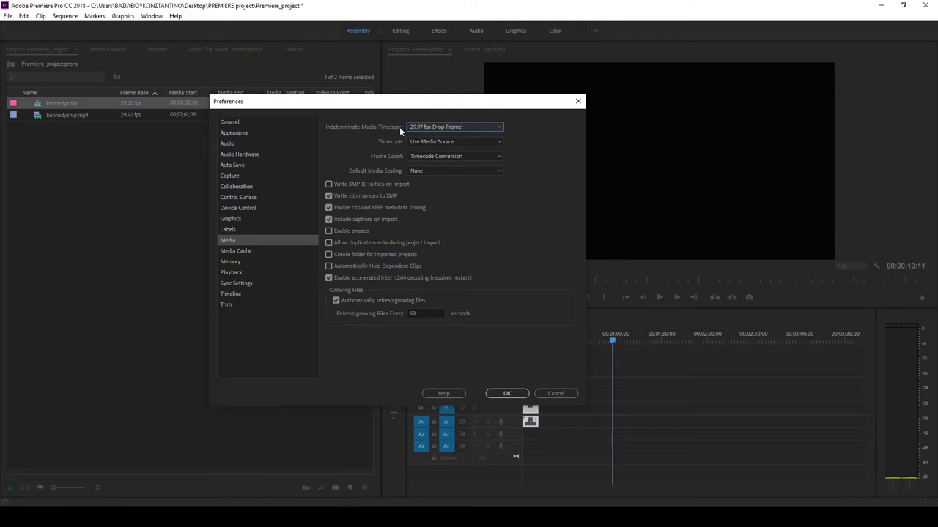
left_click_drag(390, 105, 368, 100)
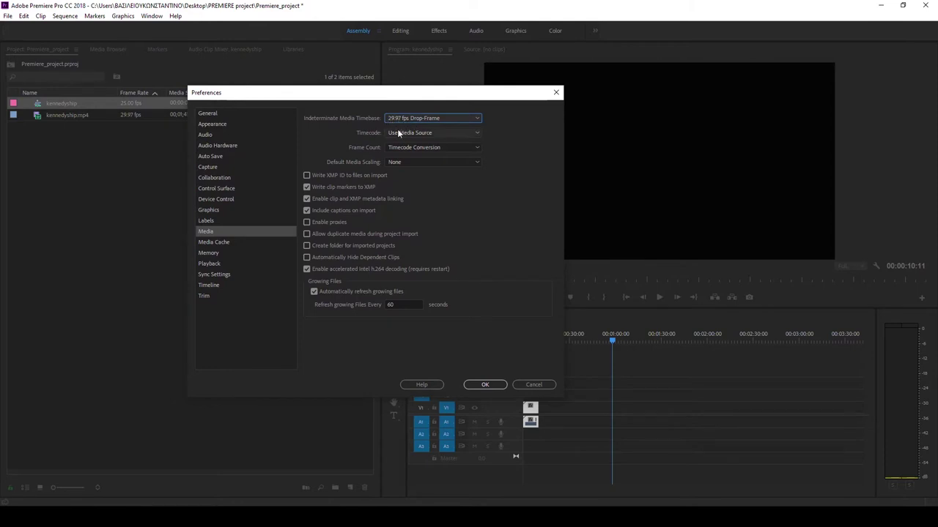
left_click_drag(325, 101, 331, 108)
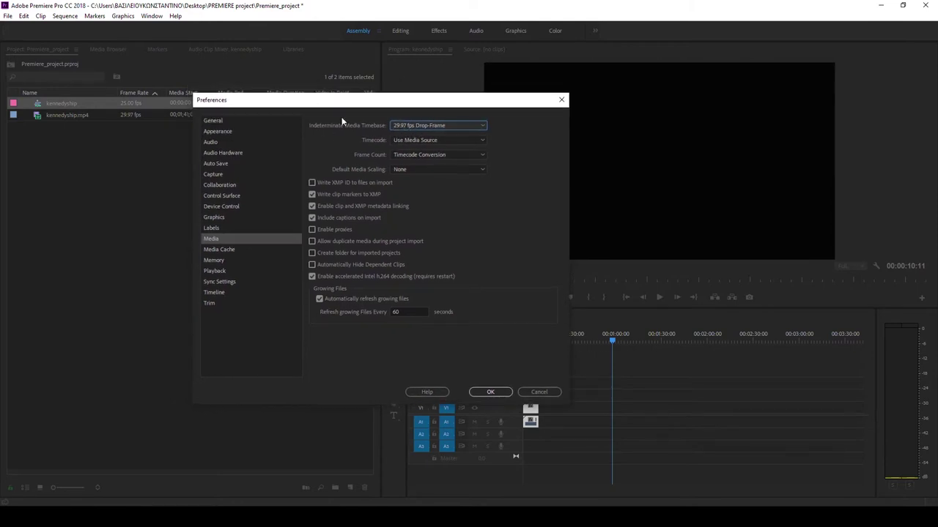
left_click(541, 392)
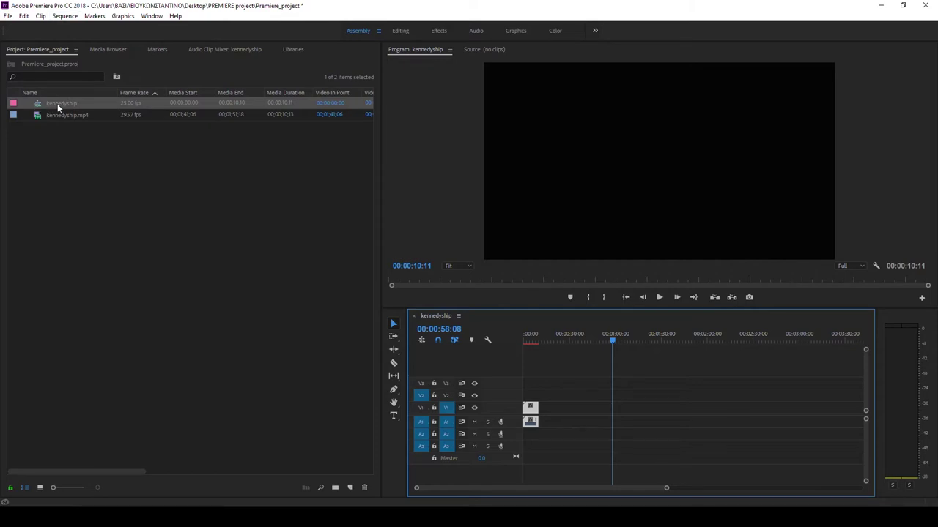
Set the kennedyship Sequence Settings timebase to 29.97 frames/second and apply it.
left_click(65, 16)
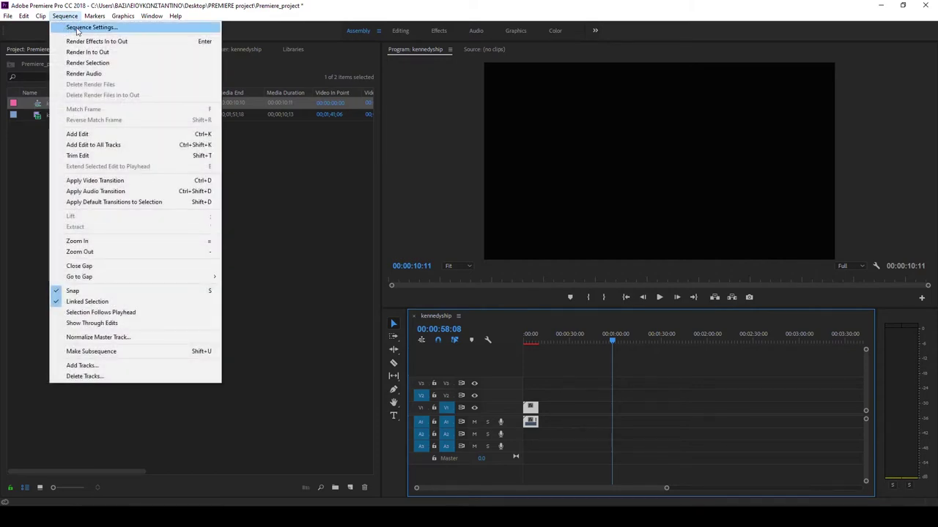
left_click(83, 28)
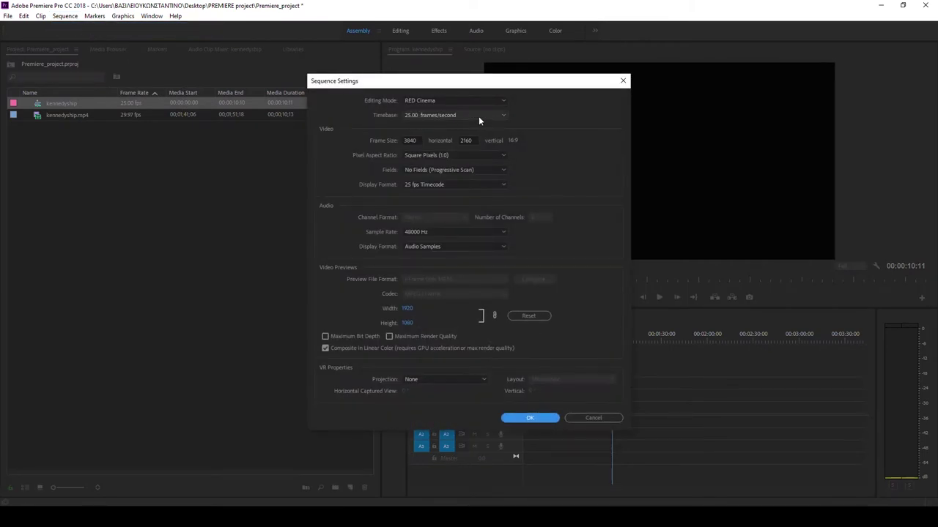
left_click(503, 115)
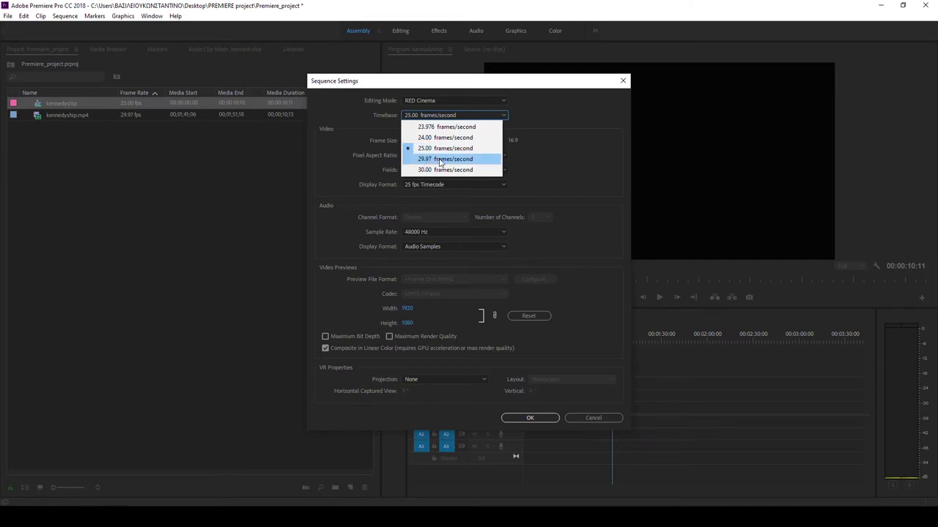
left_click(441, 161)
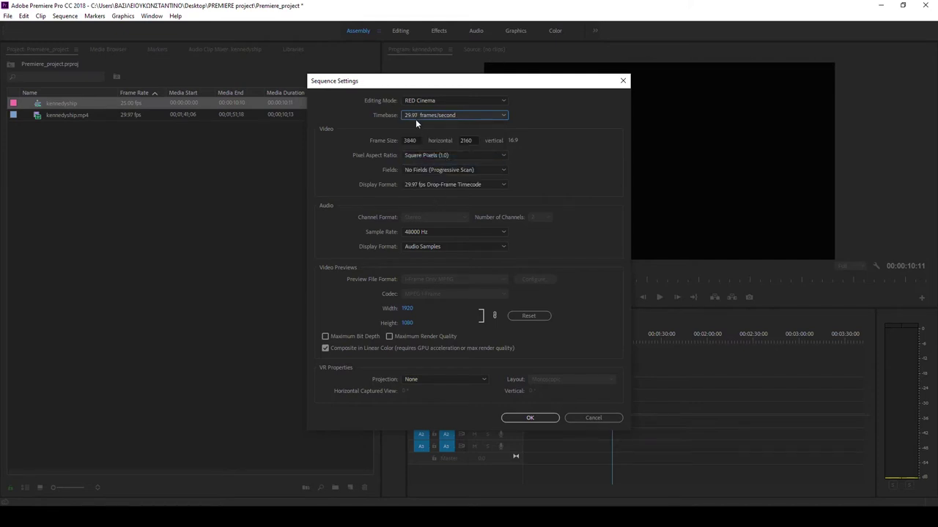
left_click(527, 417)
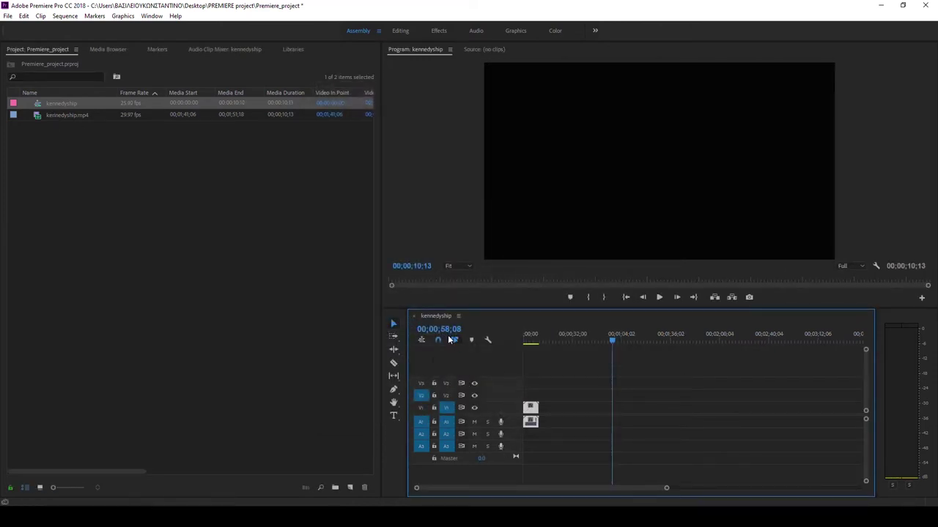
Set the V1 ship clip's speed to 10%, stretching the sequence to 00;01;44;12.
left_click_drag(612, 342, 528, 340)
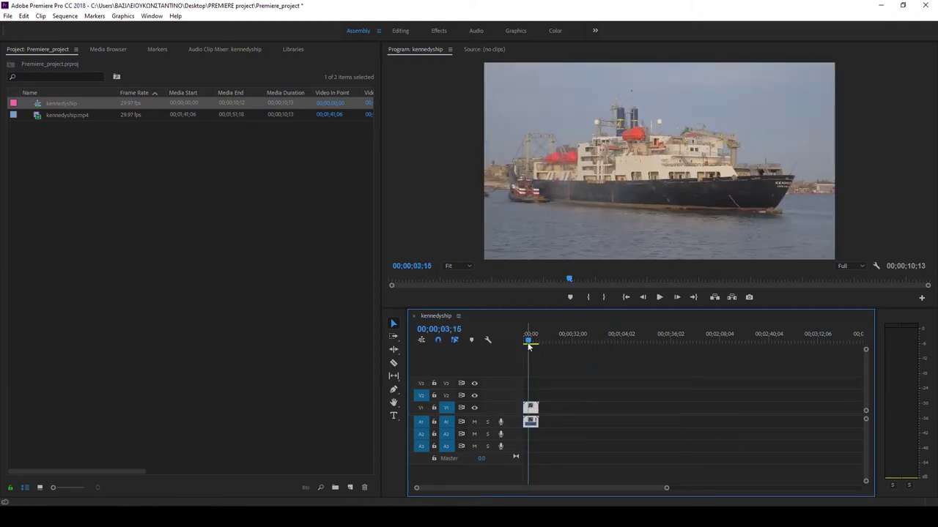
left_click(526, 342)
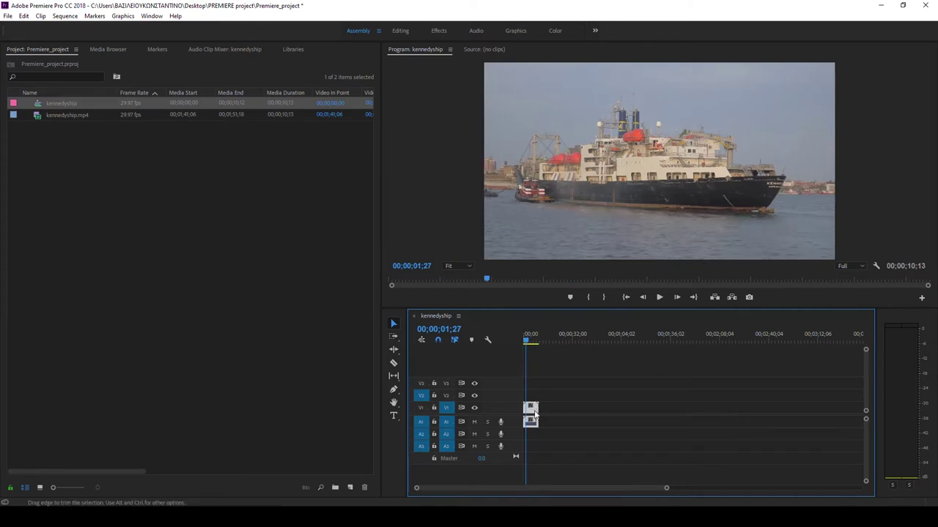
left_click_drag(528, 341, 539, 348)
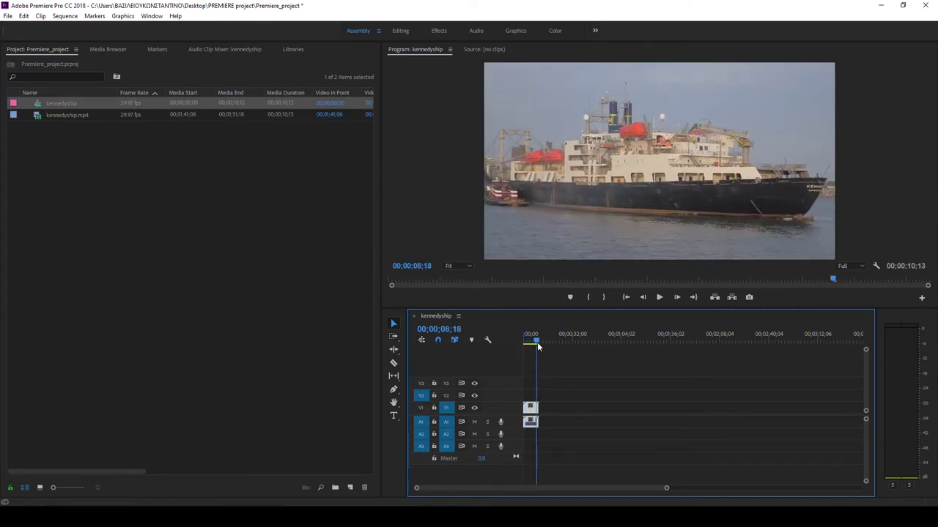
left_click_drag(538, 348, 528, 343)
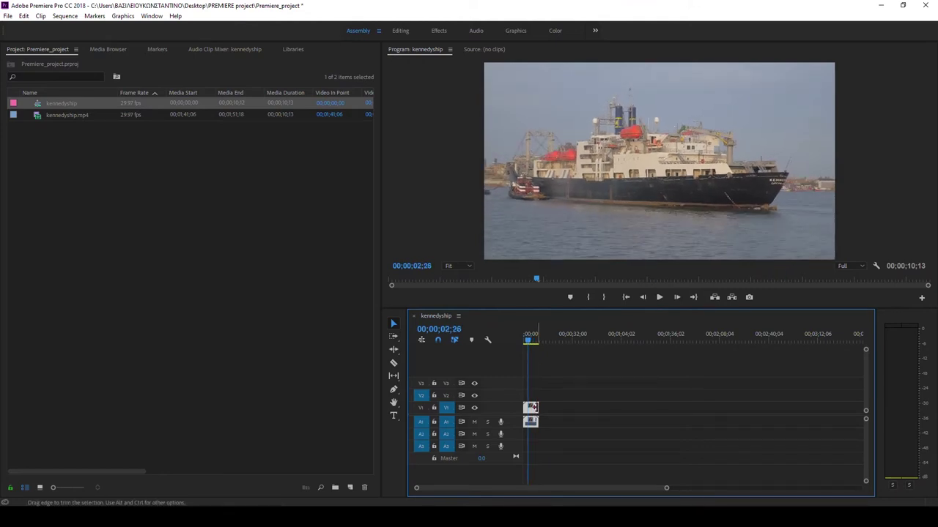
right_click(533, 412)
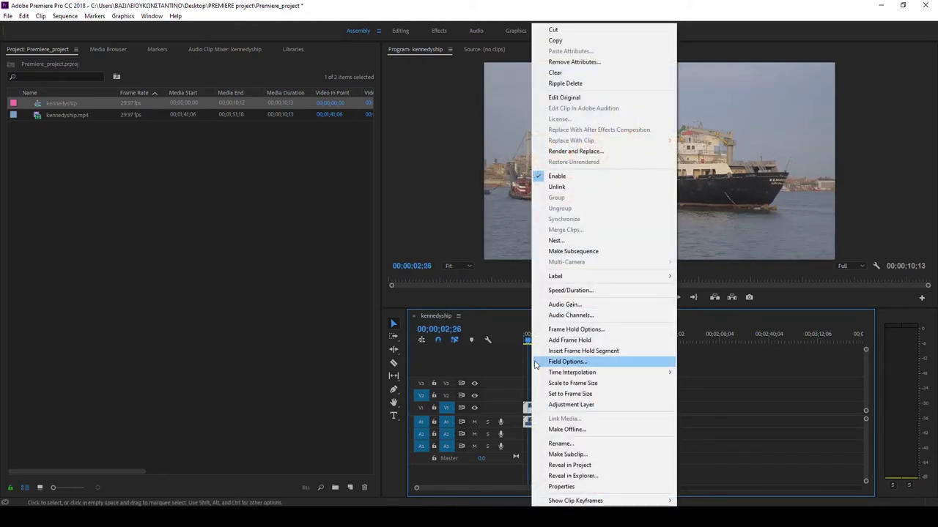
left_click(561, 290)
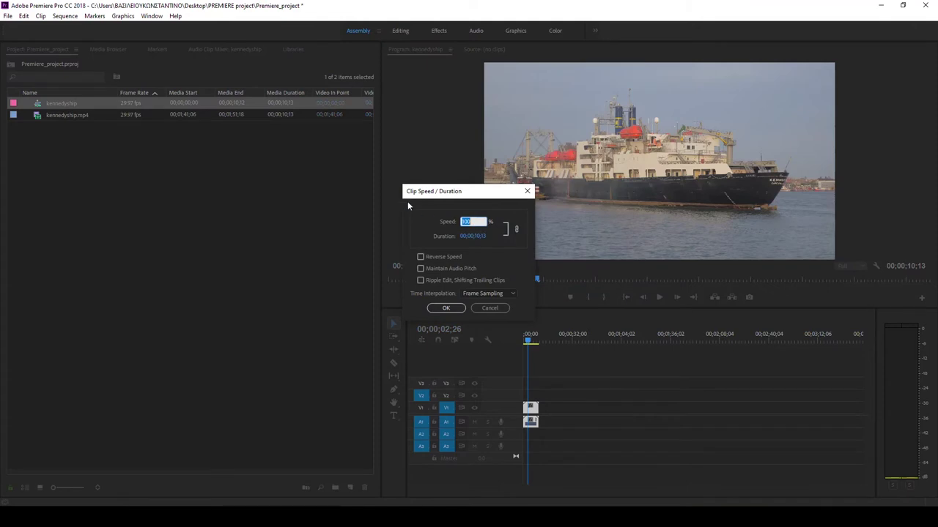
type("10")
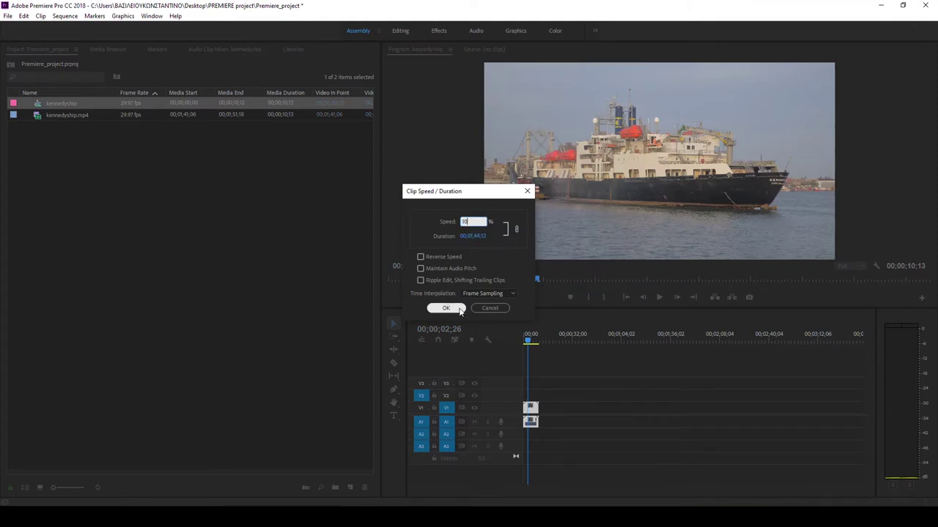
left_click(445, 308)
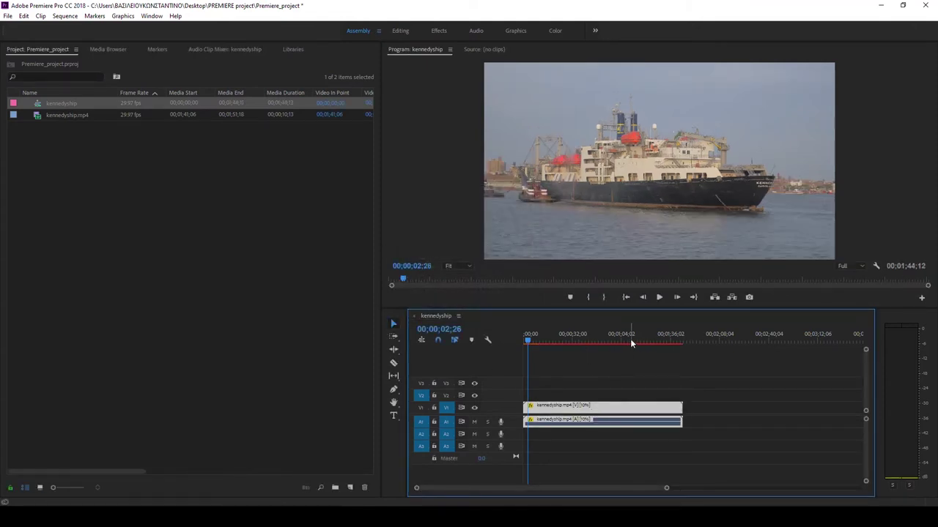
mouse_move(633, 339)
left_mouse_down()
mouse_move(656, 342)
mouse_move(618, 342)
left_mouse_up()
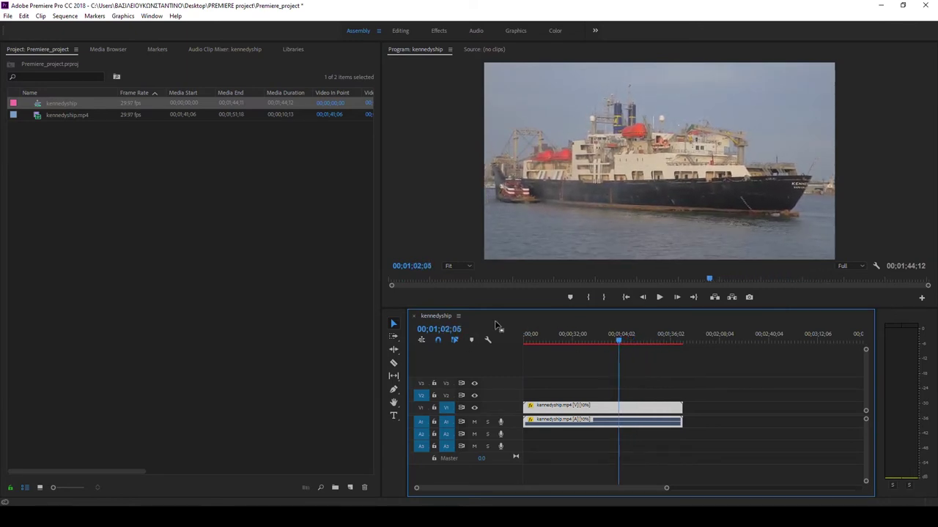
Step frame by frame around one minute, showing 00;00;59;29 jump to 00;01;00;02.
key("j")
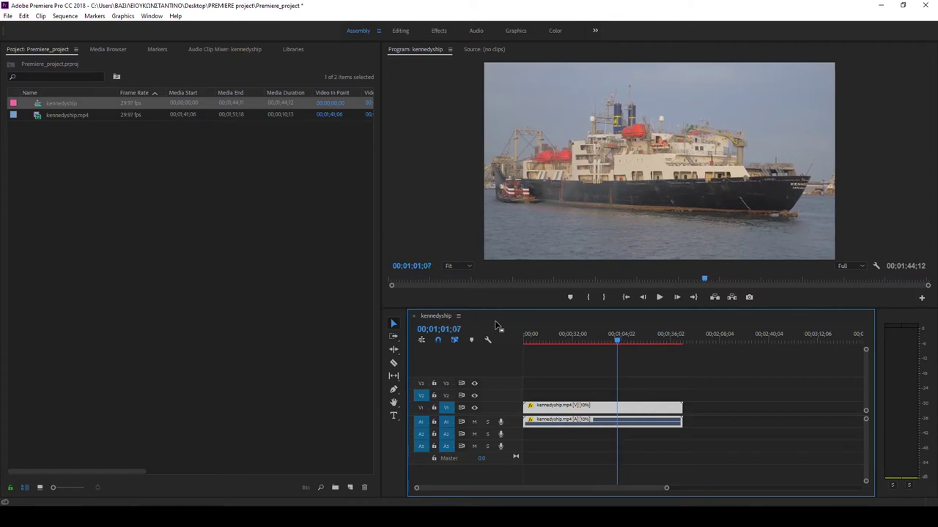
key("Left")
key("Left")
key("Left")
key("j")
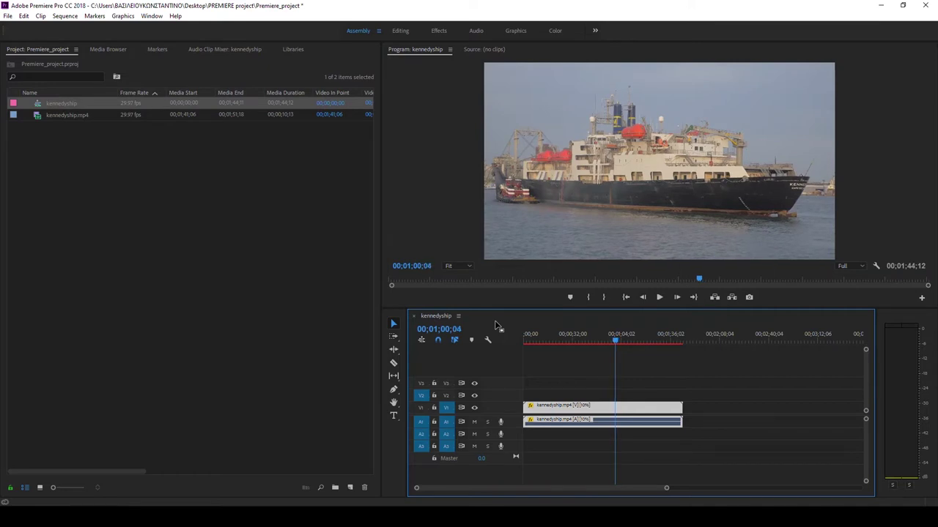
key("Right")
key("Right")
key("Right")
key("Right")
key("Right")
key("Right")
key("Right")
key("Right")
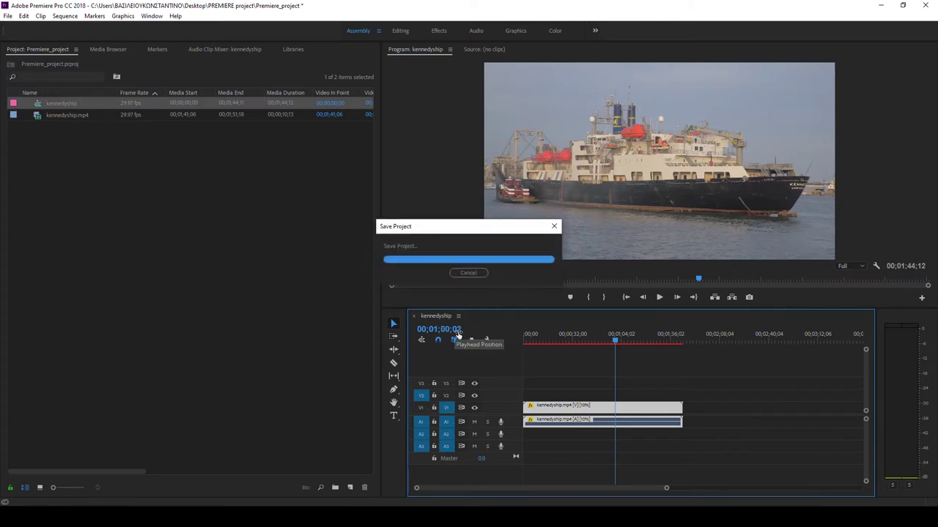
key("Left")
key("Left")
key("Left")
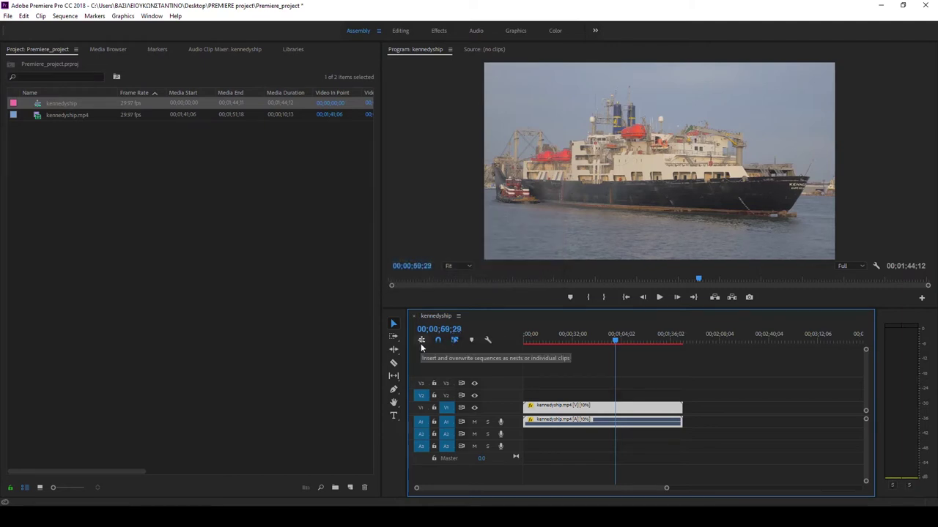
key("Right")
key("Right")
key("Right")
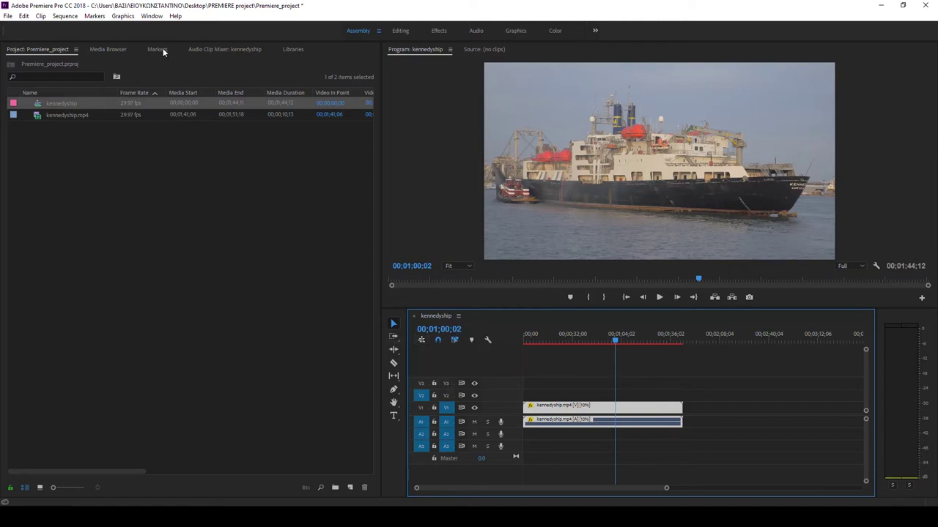
Choose 30.00 frames/second as the timebase in the kennedyship Sequence Settings.
left_click(64, 16)
left_click(75, 28)
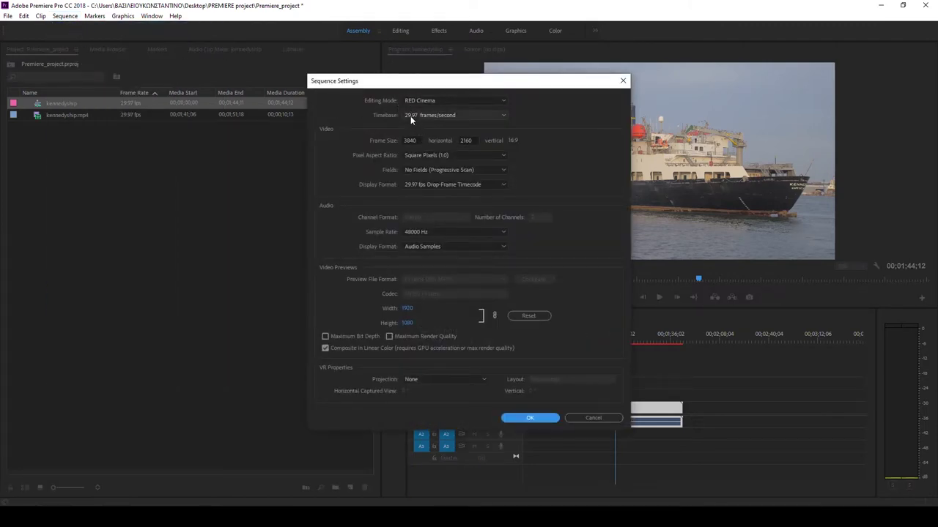
left_click(504, 115)
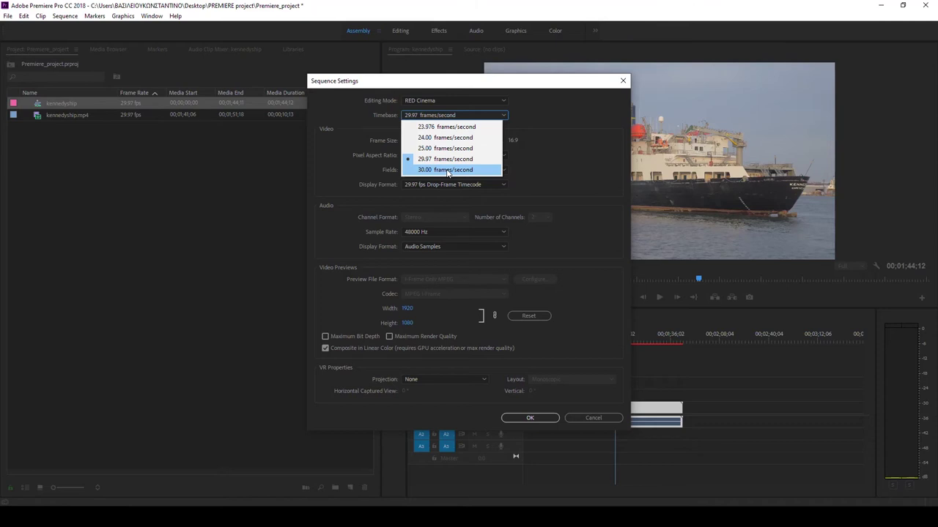
left_click(449, 170)
Apply the 30.00 fps settings and step frames past one minute to check non-drop timecode.
left_click(534, 419)
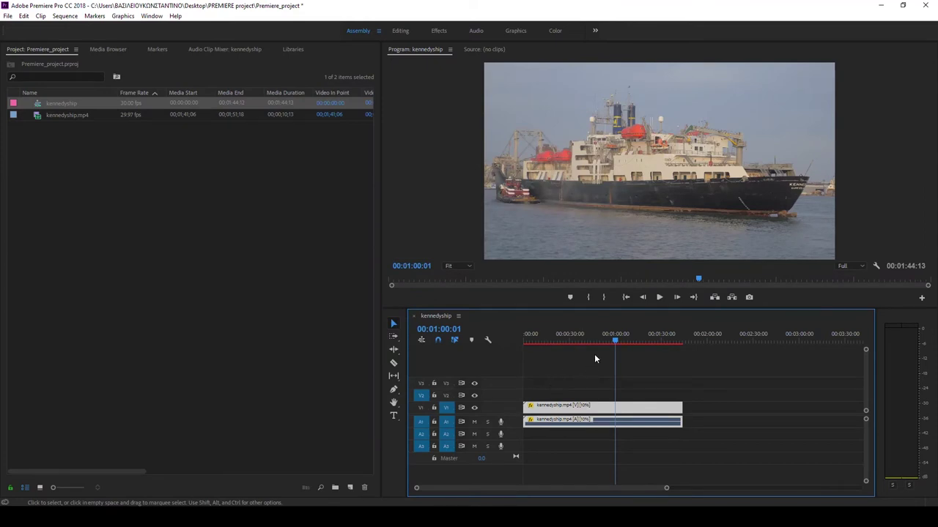
left_click(615, 341)
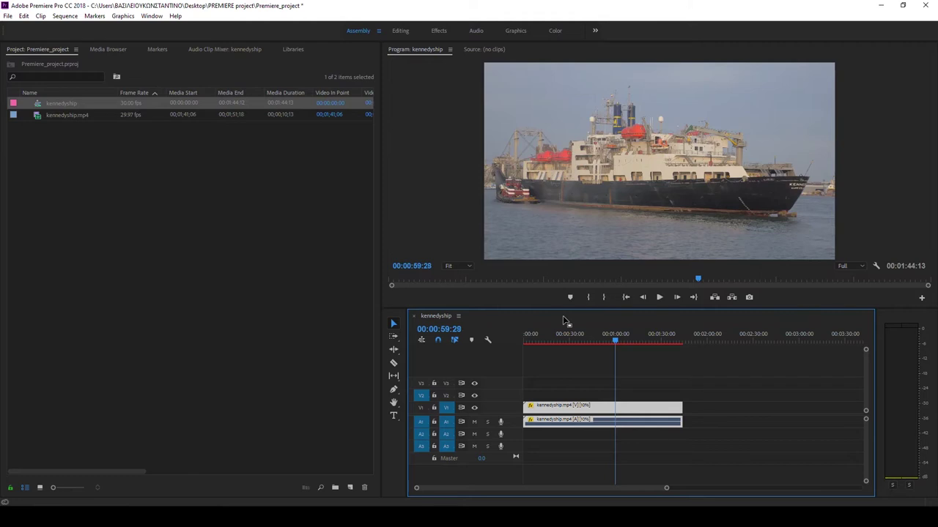
key("Right")
key("Right")
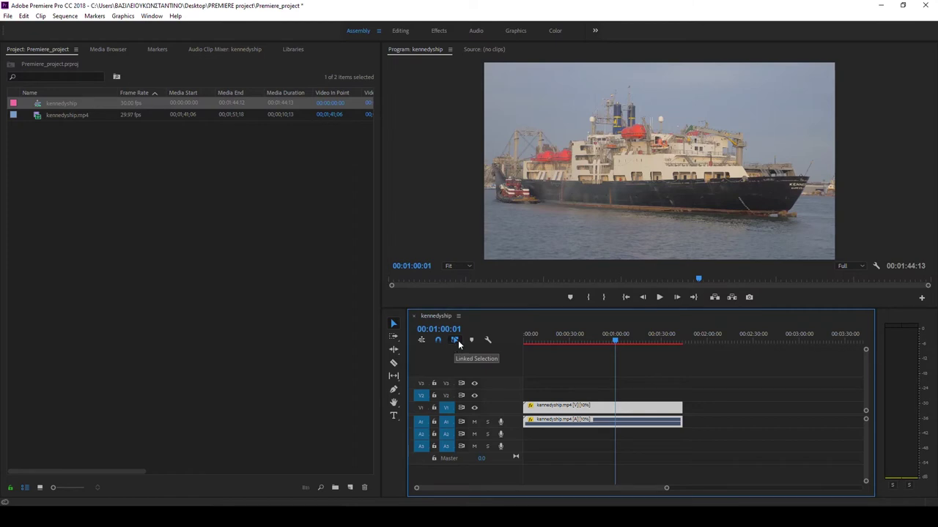
key("Right")
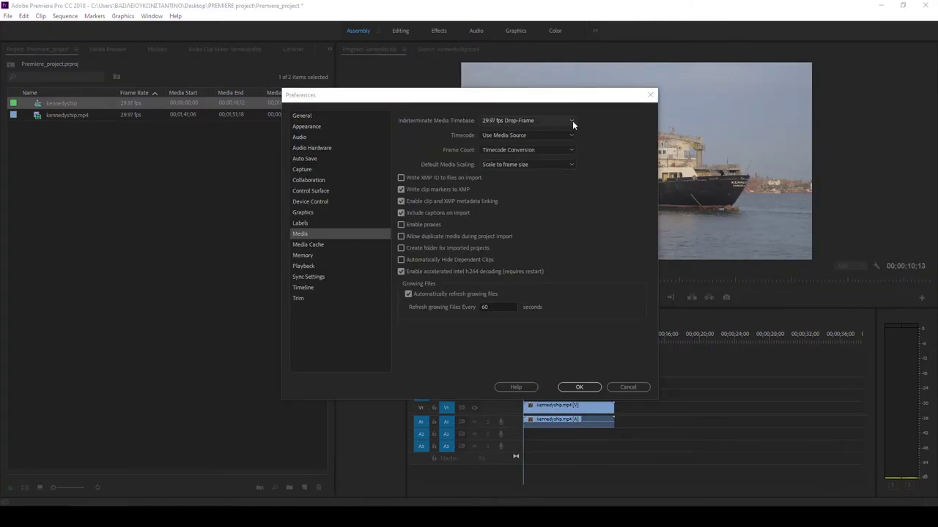
left_click(571, 121)
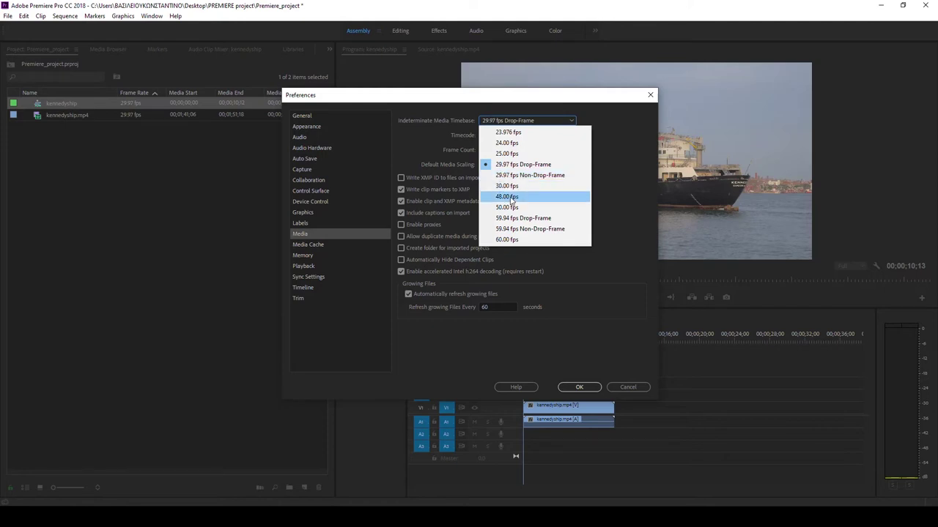
left_click(586, 348)
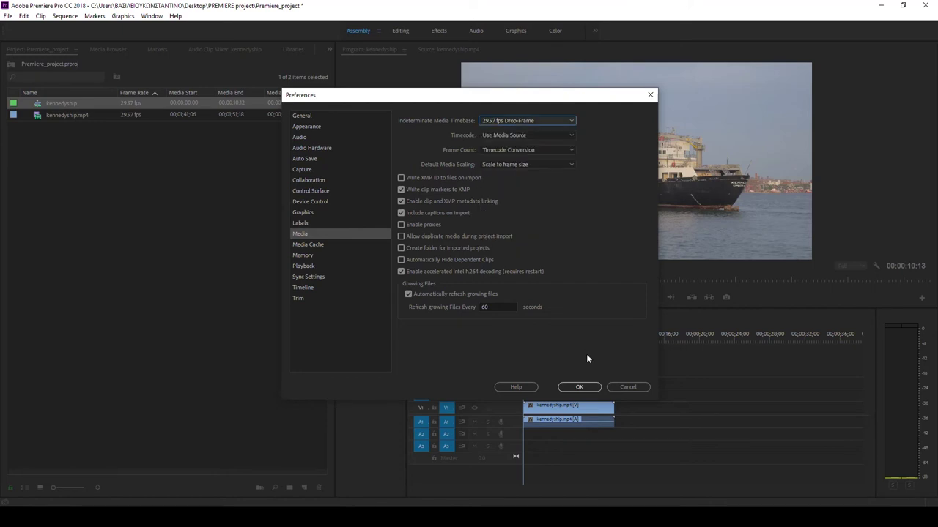
left_click(579, 387)
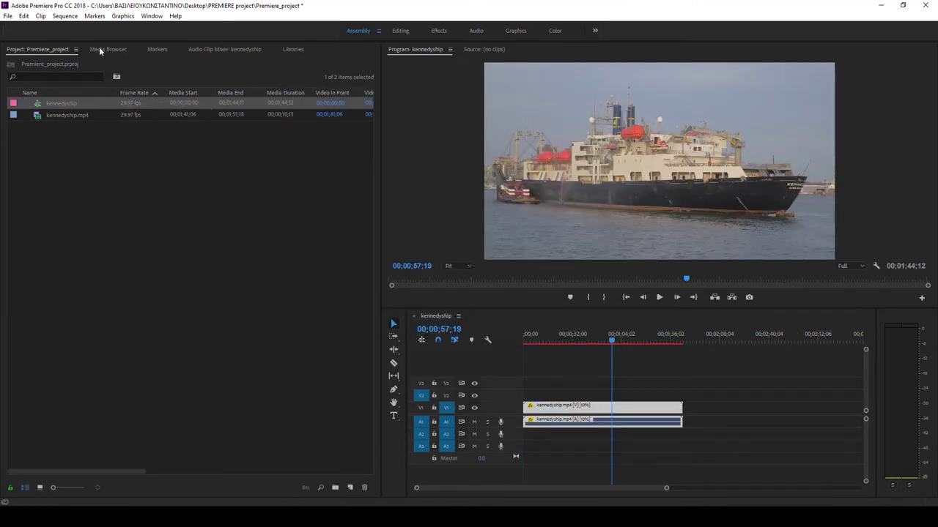
left_click(64, 15)
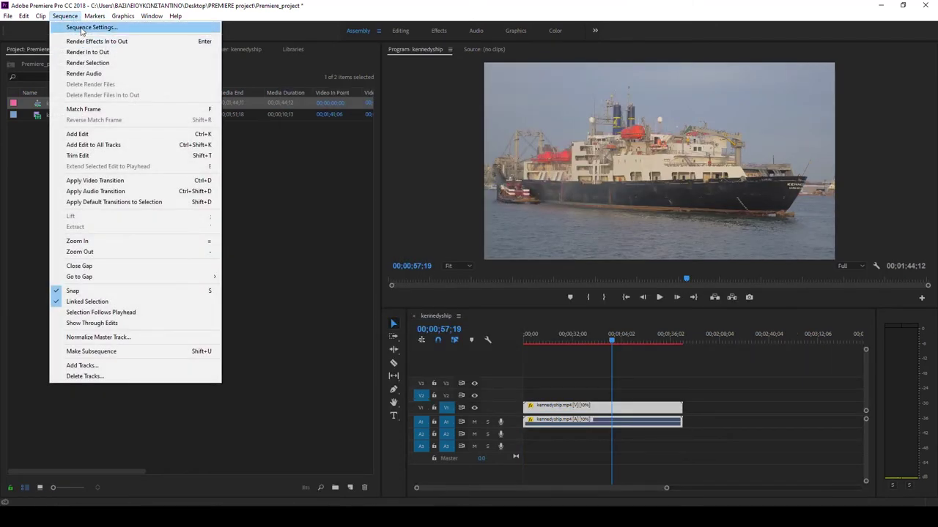
left_click(84, 27)
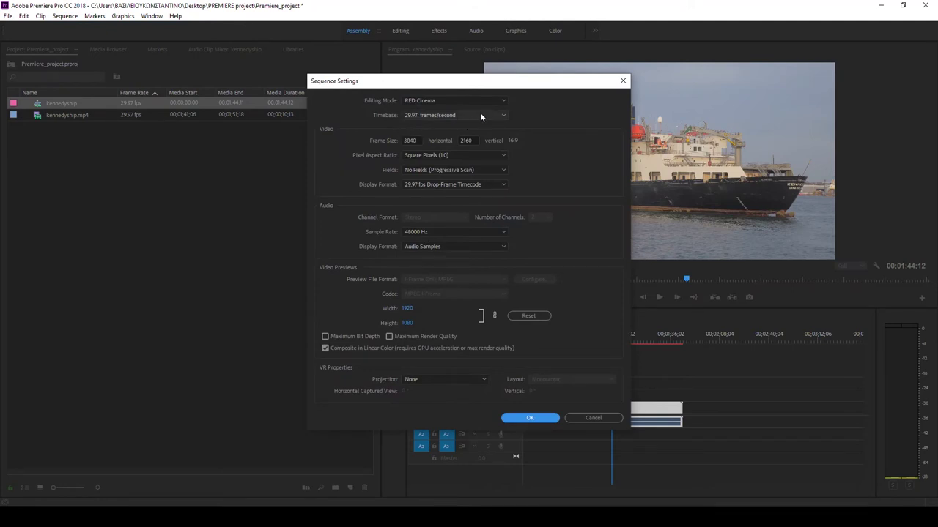
left_click(502, 115)
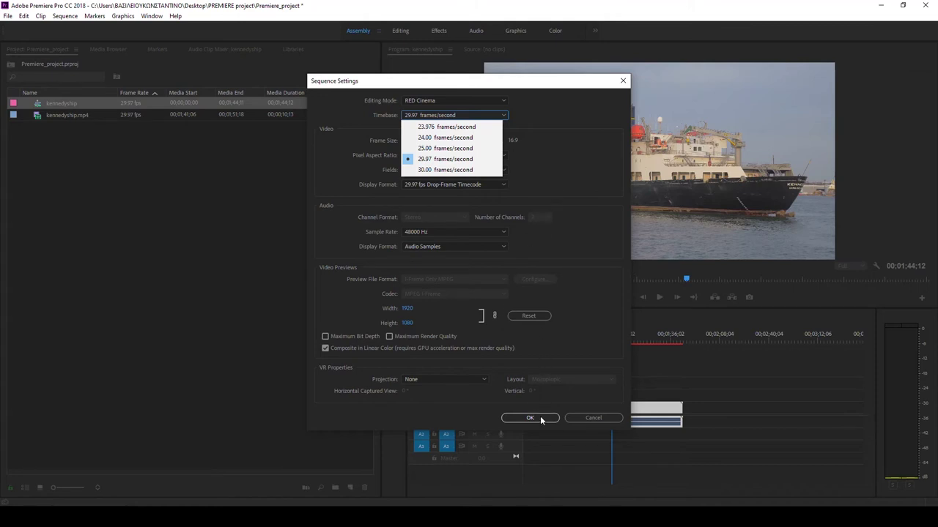
left_click(592, 417)
left_click(592, 416)
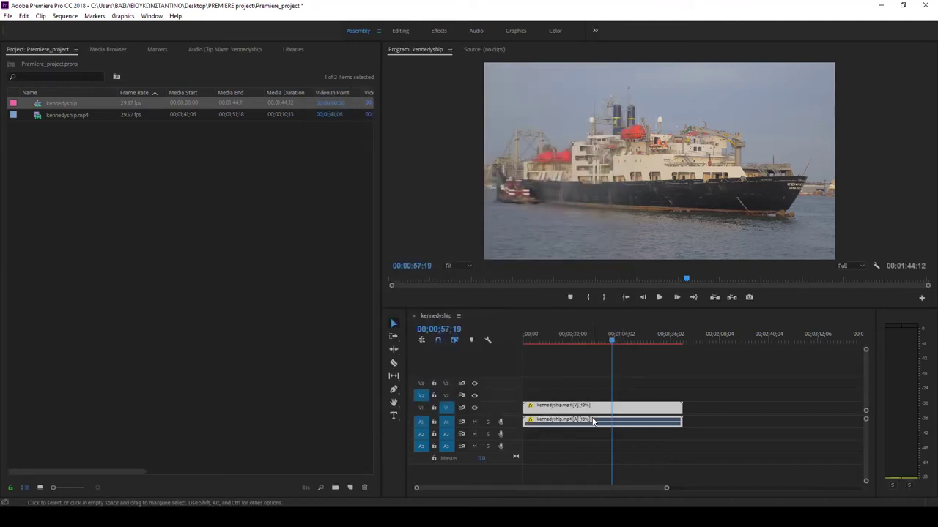
Open the Media preferences from the Edit menu, where Default Media Scaling reads None.
left_click(24, 16)
mouse_move(48, 303)
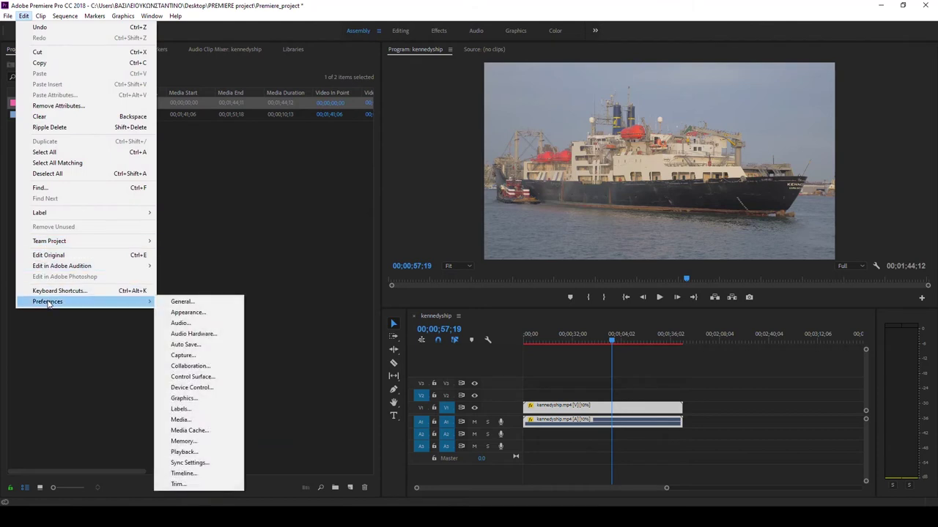
left_click(184, 421)
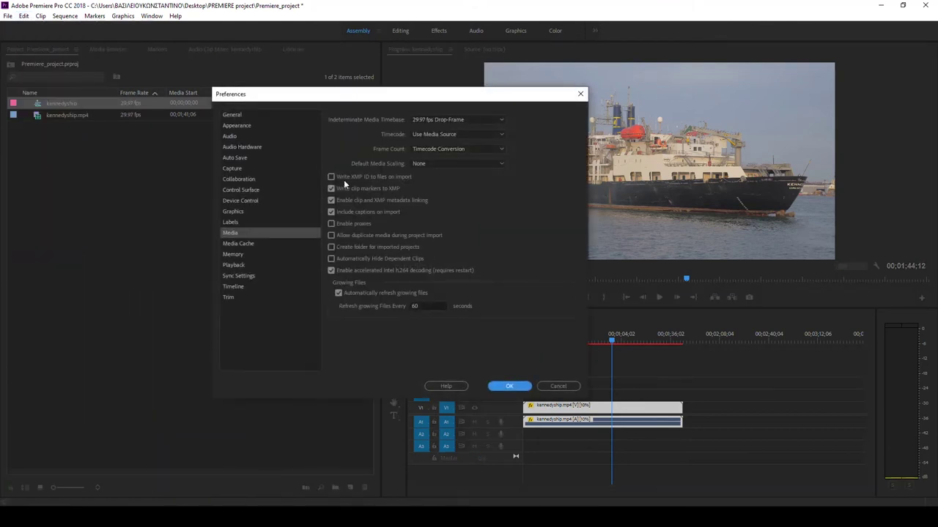
left_click_drag(398, 93, 467, 95)
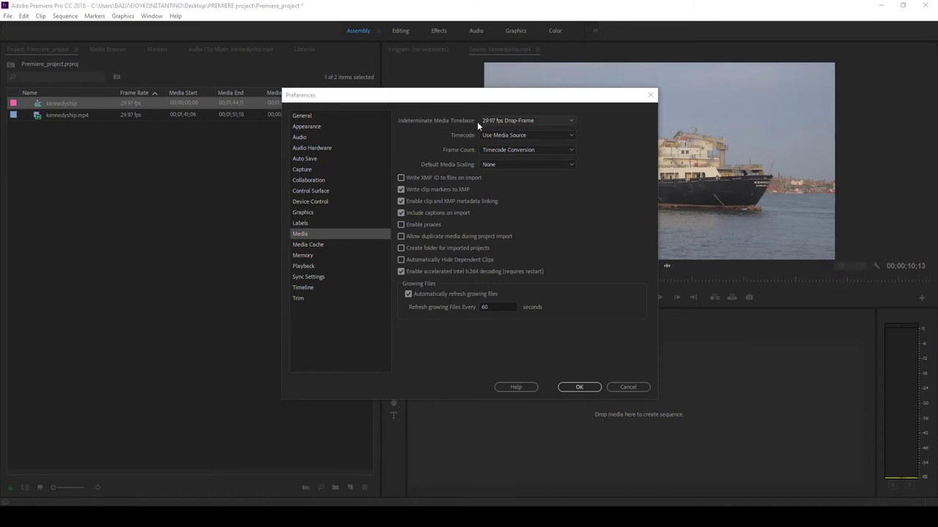
left_click_drag(511, 100, 592, 94)
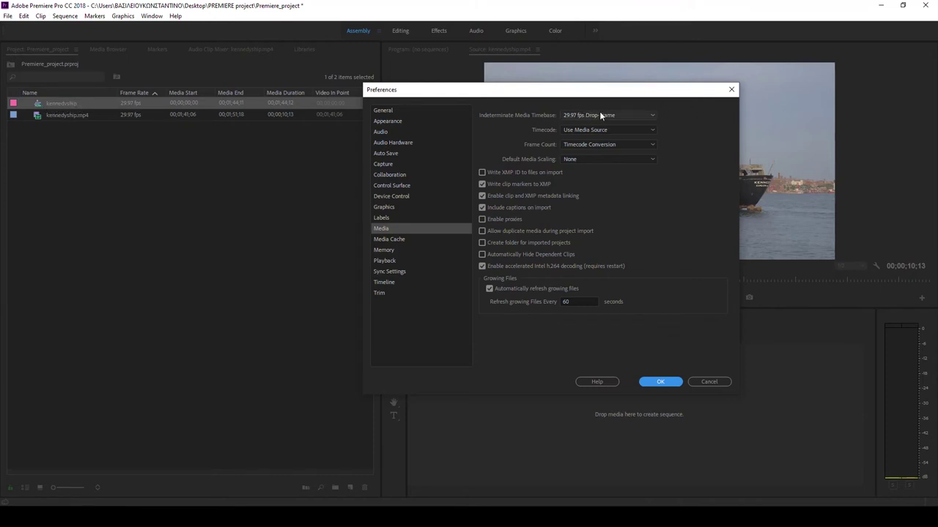
mouse_move(603, 91)
left_mouse_down()
mouse_move(515, 137)
mouse_move(526, 143)
left_mouse_up()
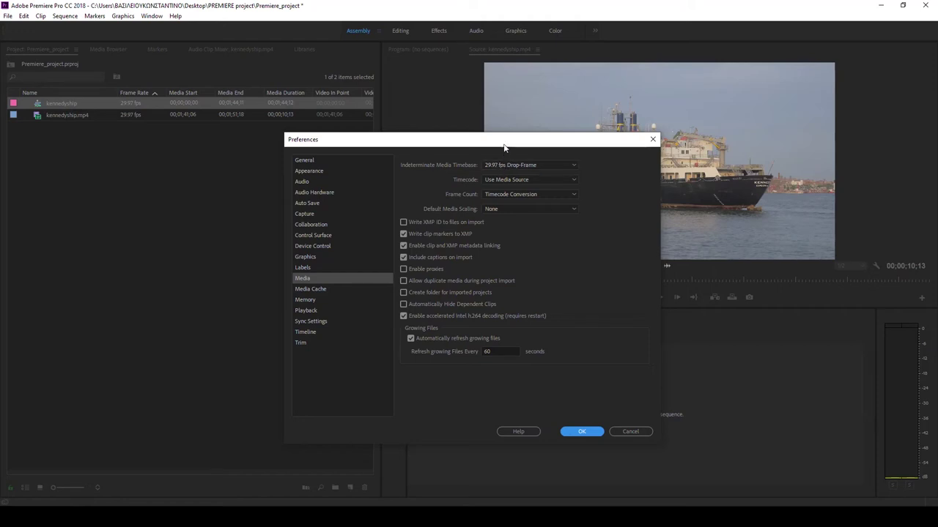
left_click_drag(505, 145, 431, 148)
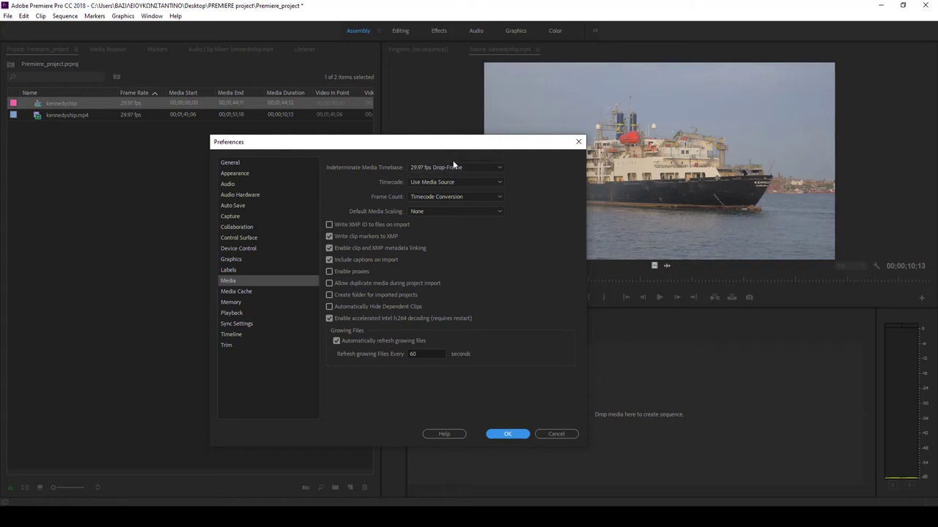
Open the Indeterminate Media Timebase choices to select 25.00 fps.
left_click_drag(459, 147, 473, 139)
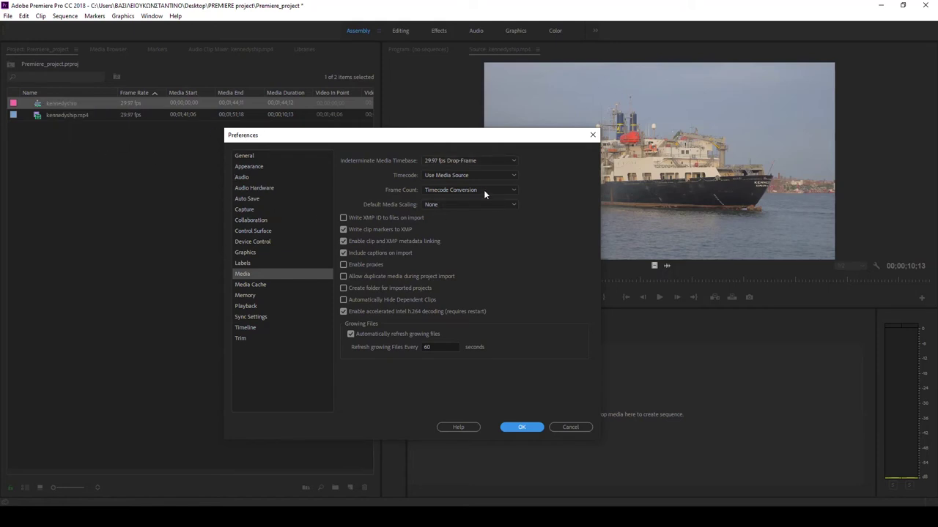
left_click_drag(525, 140, 528, 151)
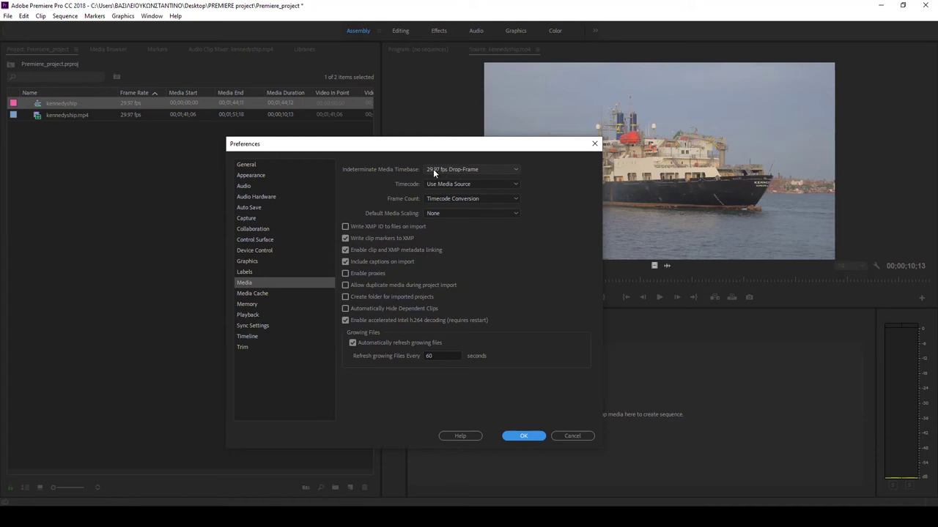
left_click(515, 169)
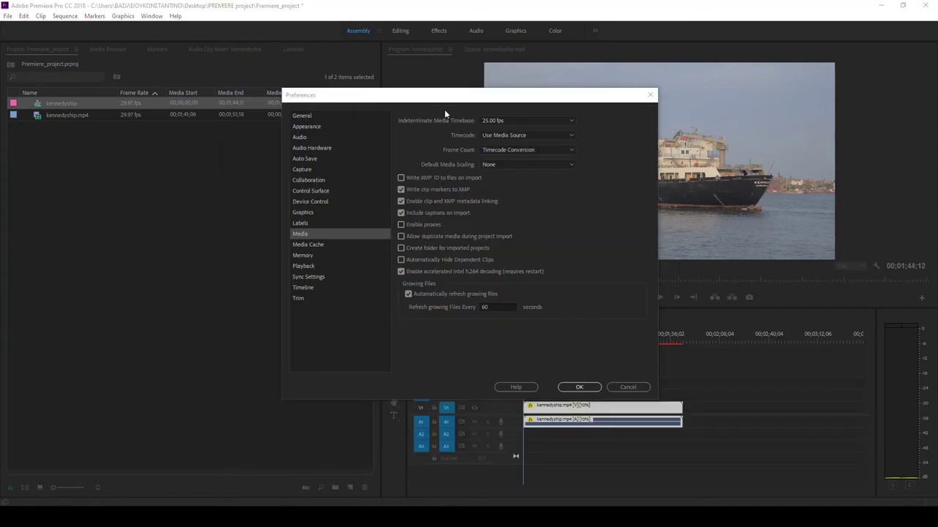
Set Frame Count to Start at 1 and apply the Media preferences.
left_click_drag(442, 96, 411, 86)
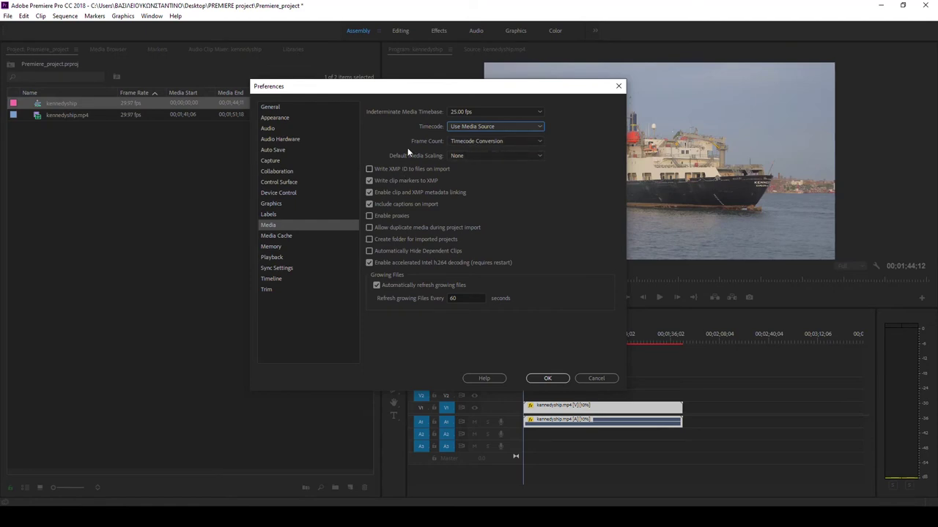
left_click_drag(403, 88, 402, 100)
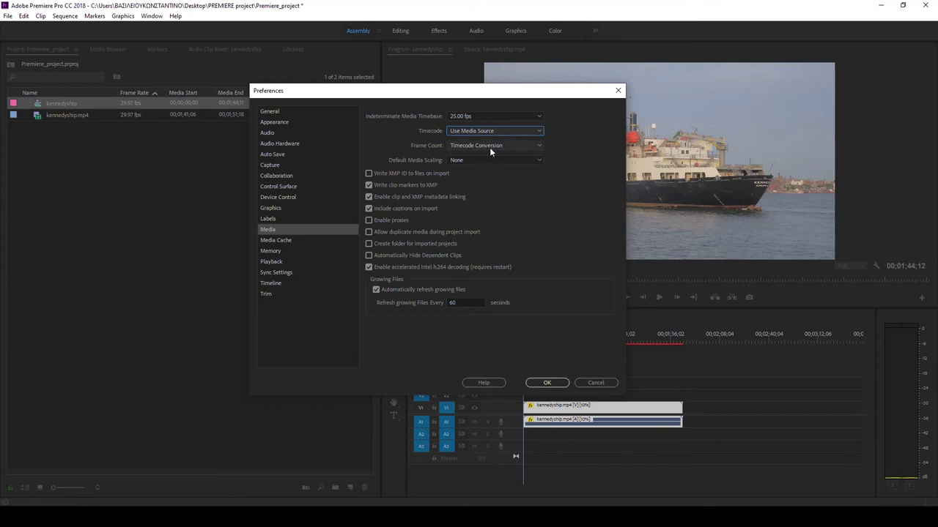
left_click(538, 146)
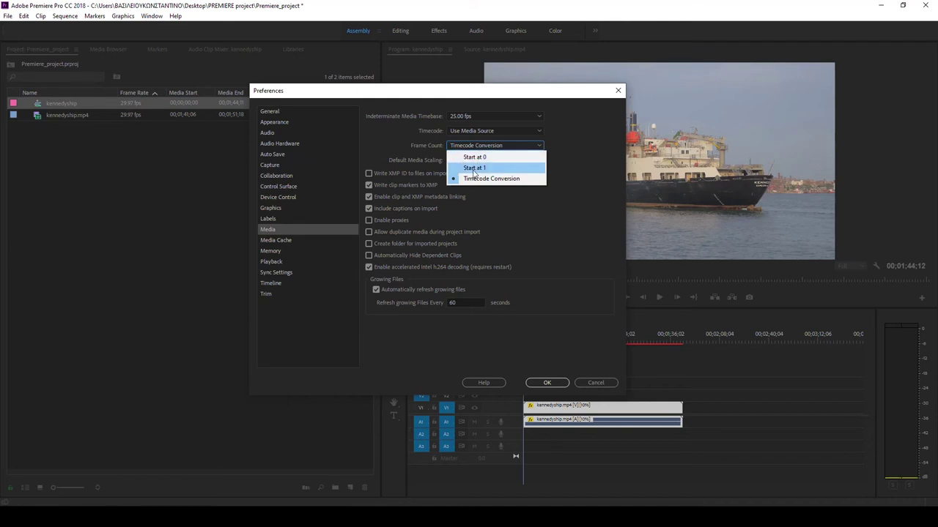
left_click(473, 168)
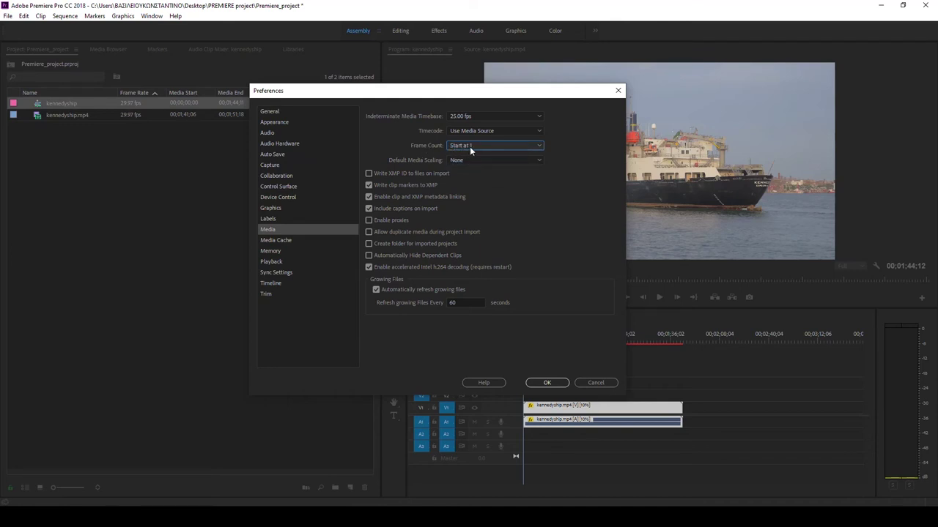
left_click(547, 383)
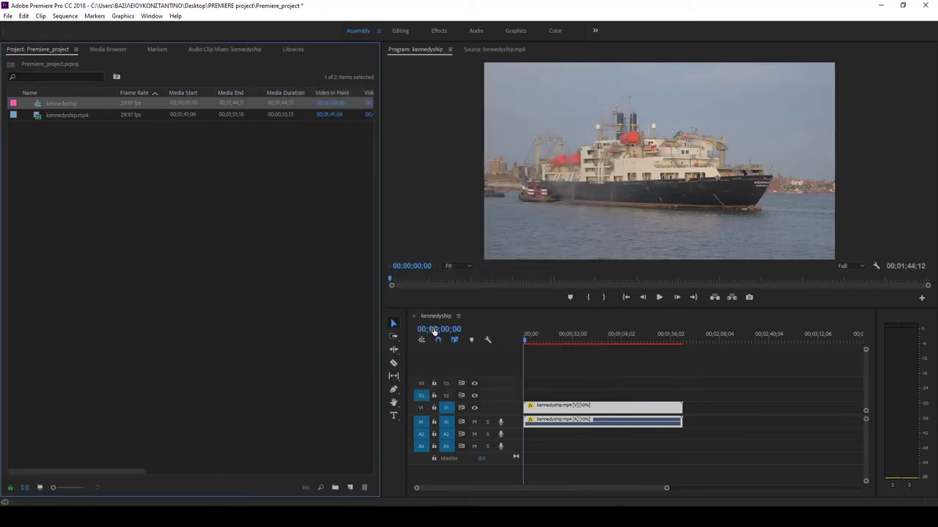
Play the kennedyship sequence briefly, then return the playhead to the start.
left_click(524, 341)
key("space")
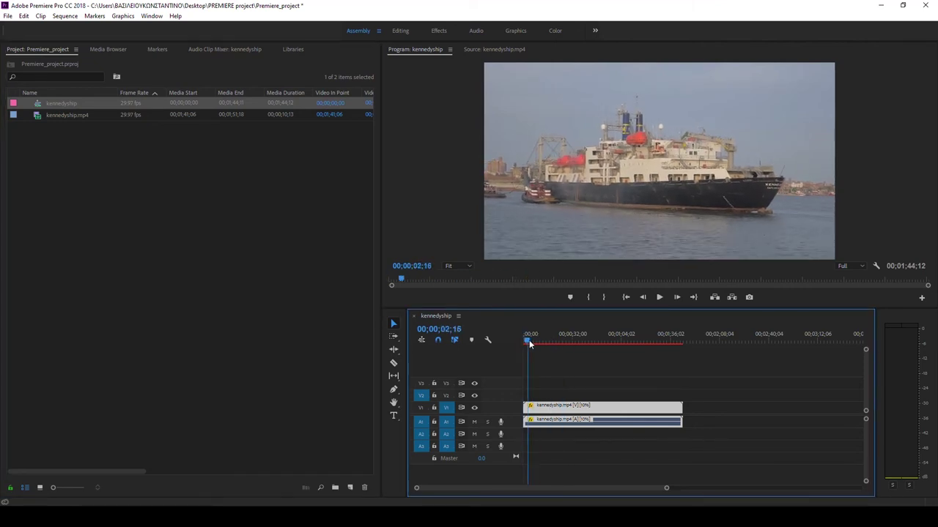
left_click(528, 340)
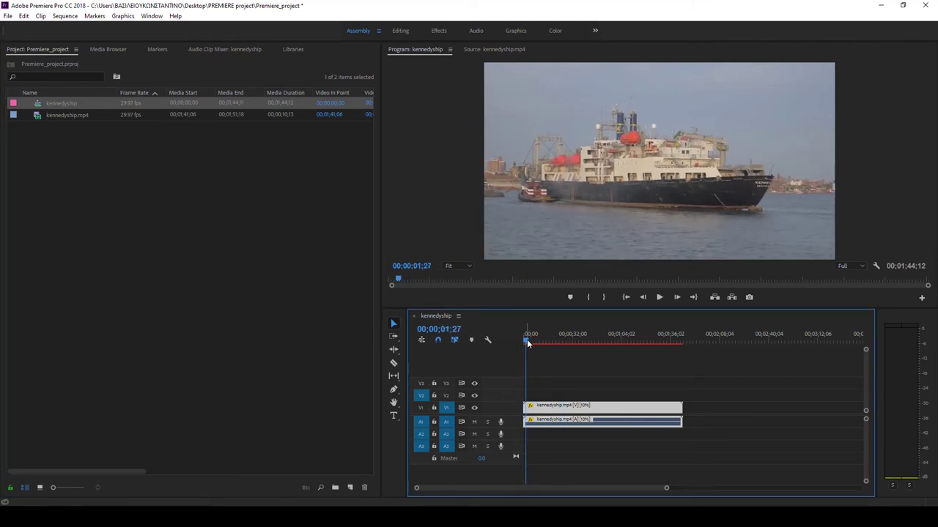
left_click_drag(529, 344, 518, 340)
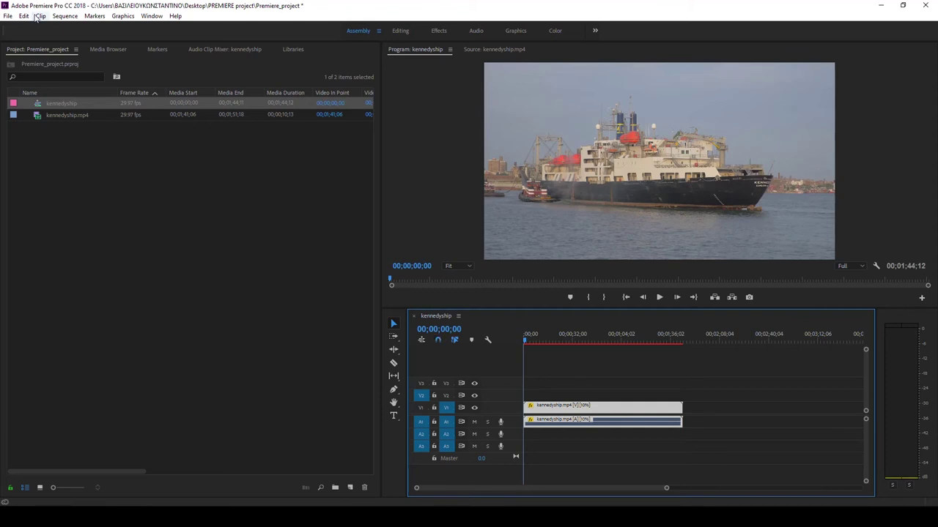
Set the sequence's Display Format to Frames and scrub the opening frames.
left_click(65, 16)
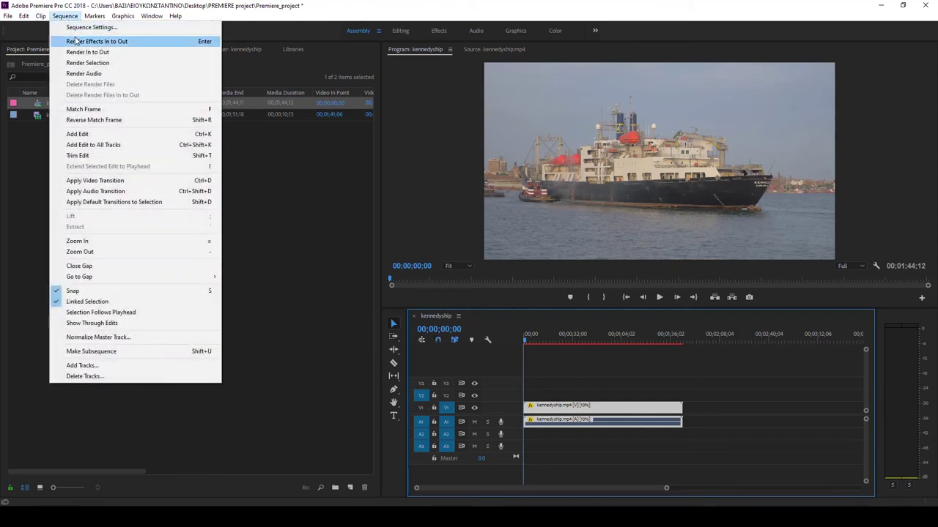
left_click(80, 27)
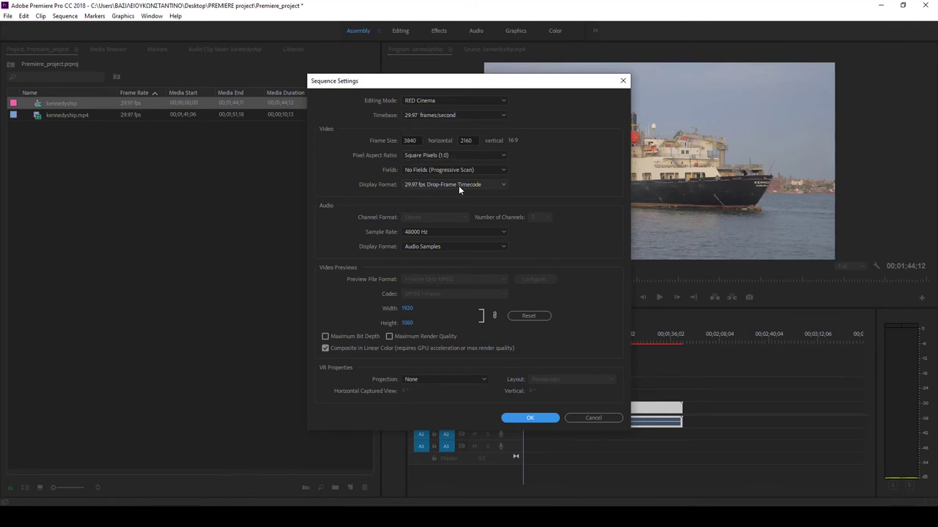
left_click(491, 184)
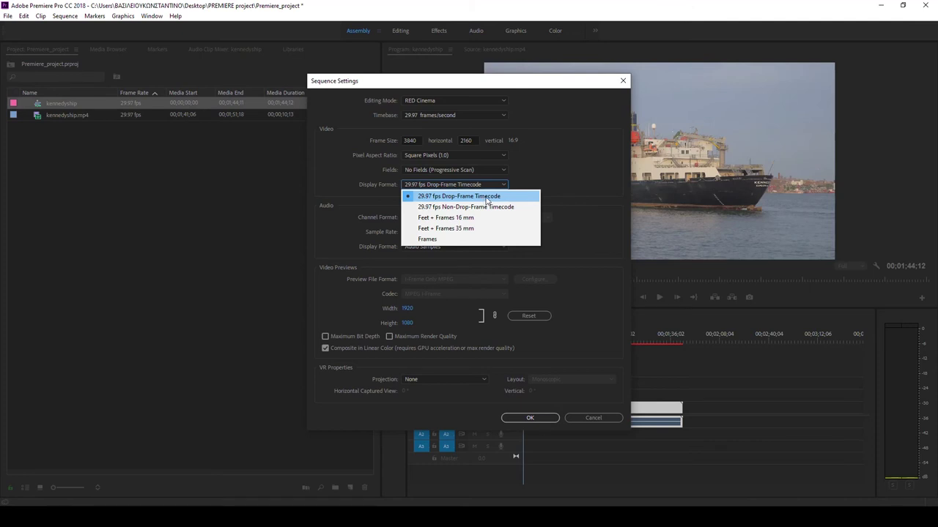
left_click(429, 240)
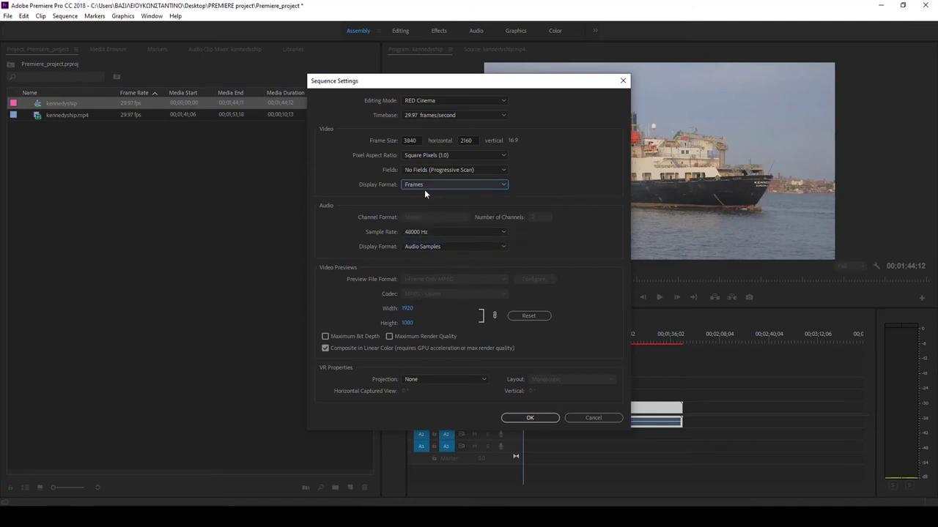
left_click(525, 418)
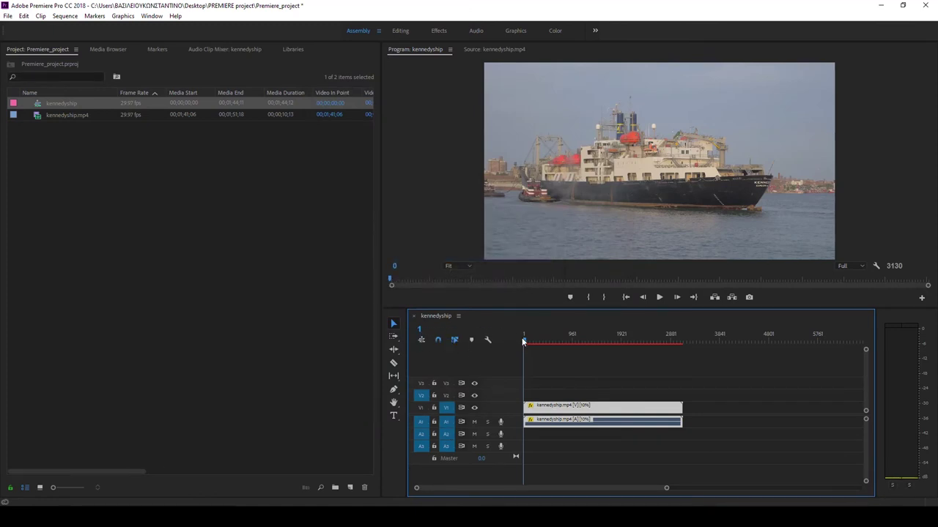
left_click_drag(524, 338, 517, 340)
Set the Media preference Frame Count to Start at 0.
left_click(25, 16)
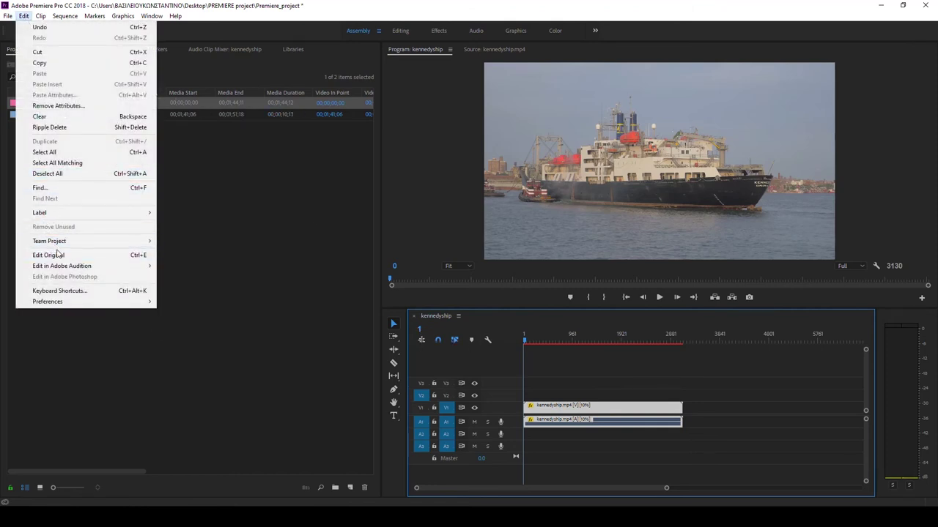
mouse_move(58, 302)
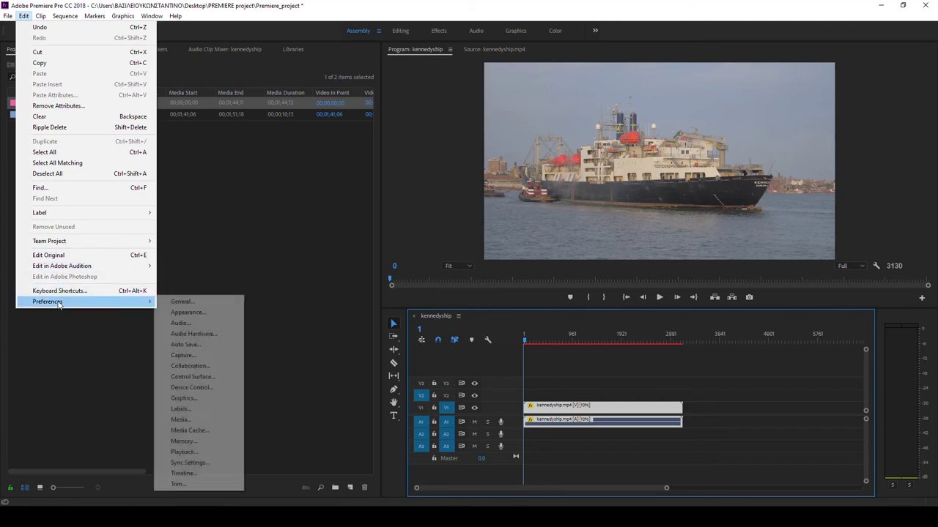
left_click(183, 420)
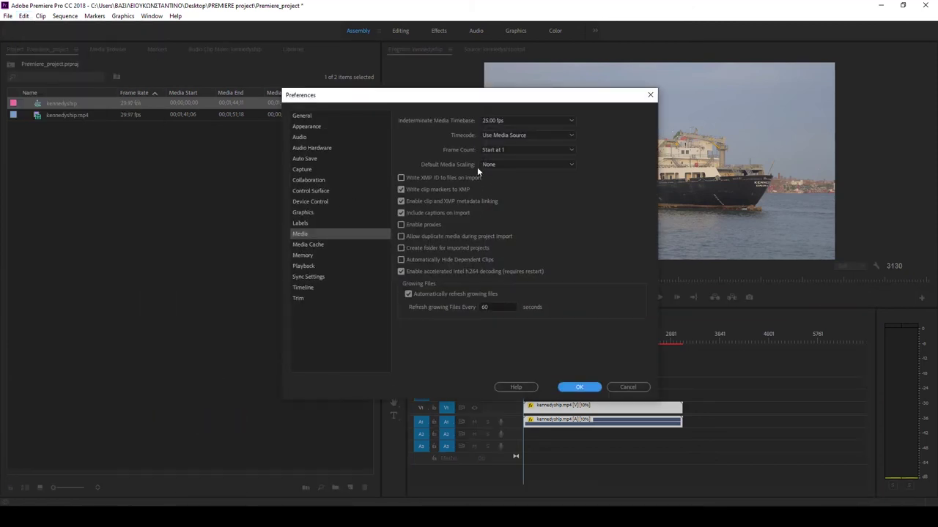
left_click(527, 149)
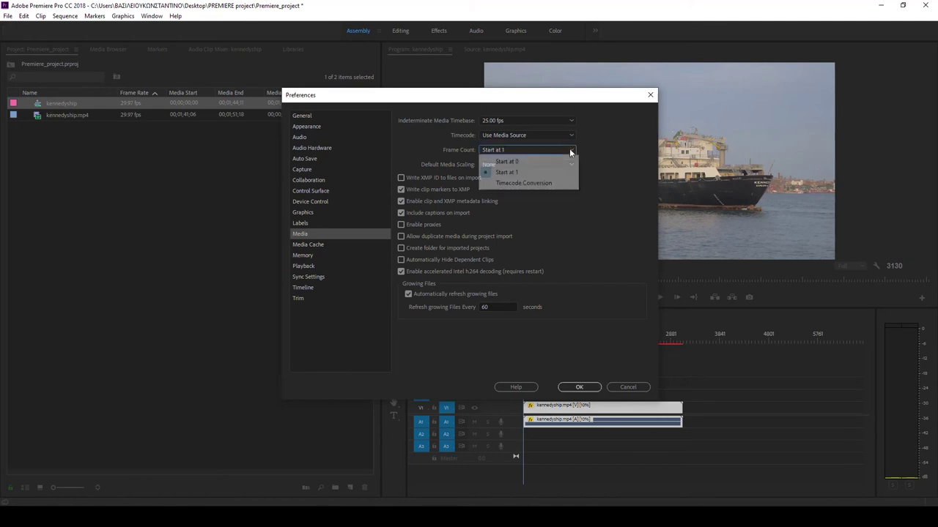
left_click(512, 162)
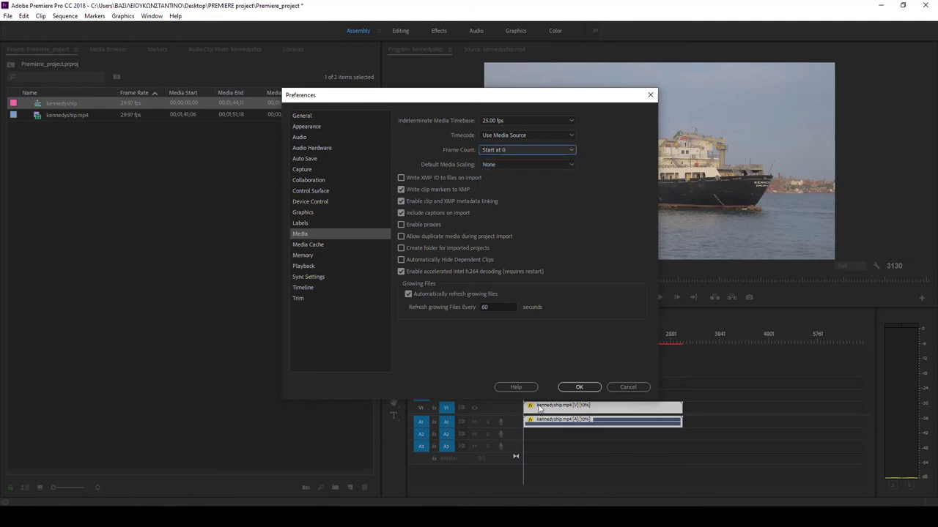
left_click(575, 386)
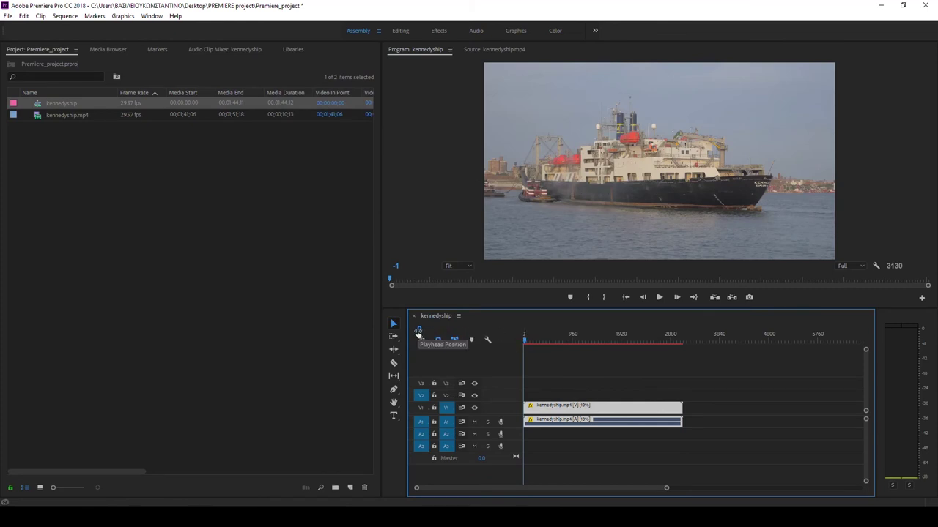
Switch the Media preference Frame Count back to Timecode Conversion.
left_click(25, 16)
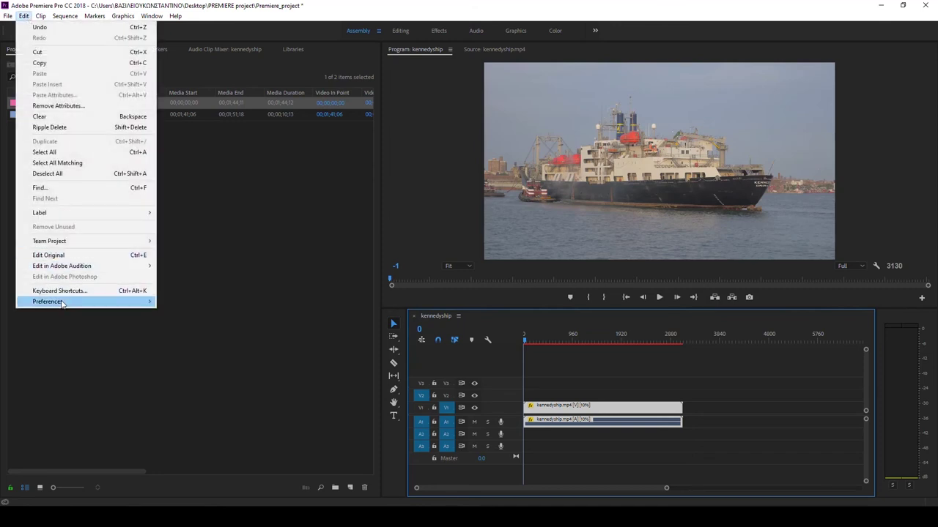
mouse_move(65, 304)
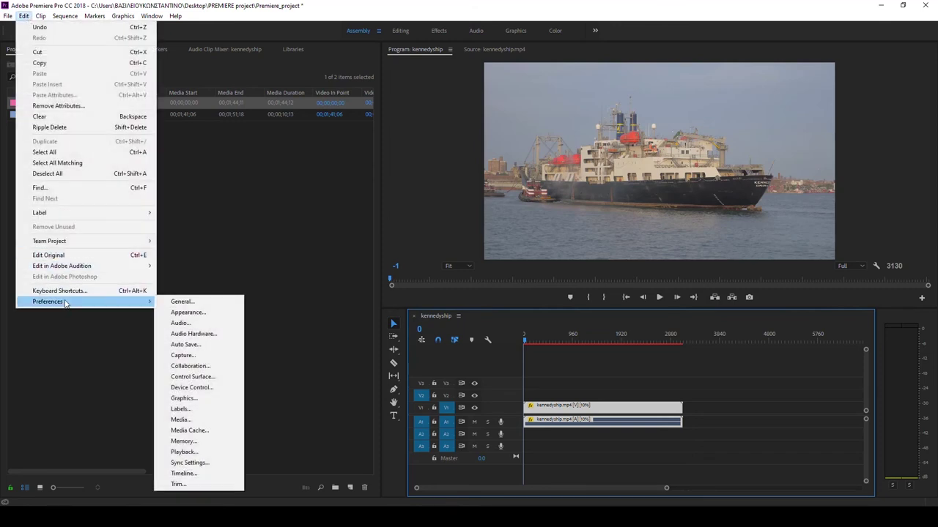
left_click(198, 416)
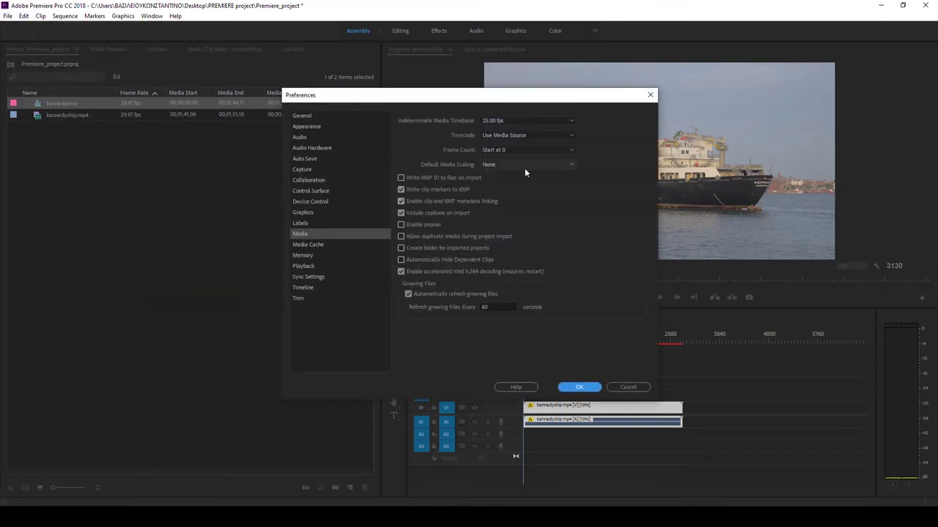
left_click(572, 152)
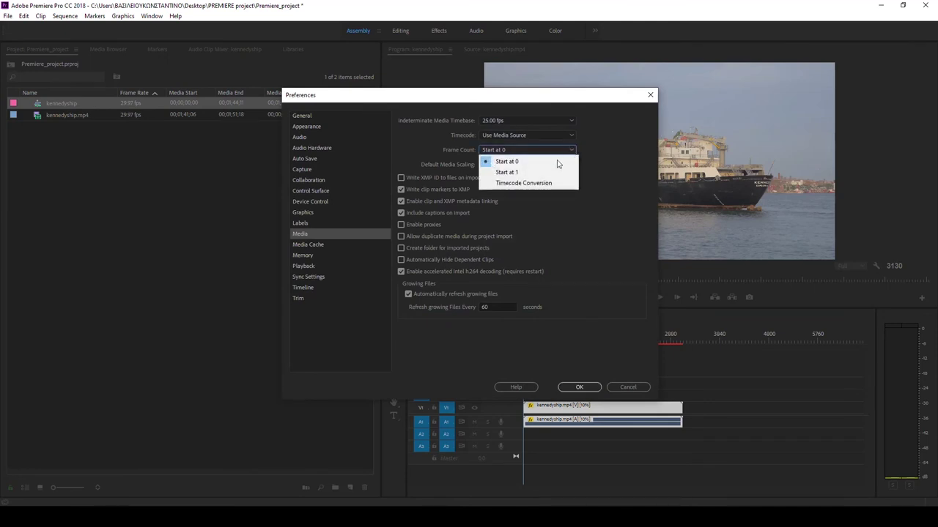
left_click(526, 184)
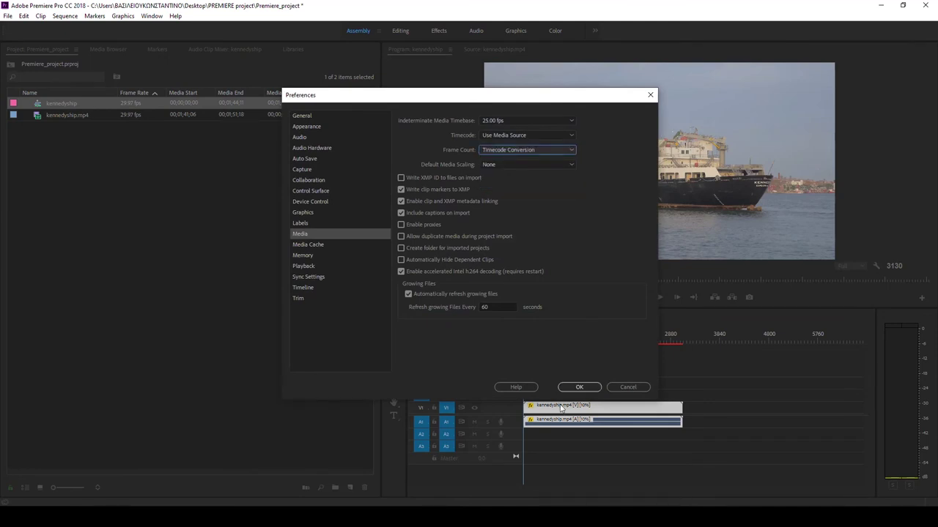
left_click(579, 387)
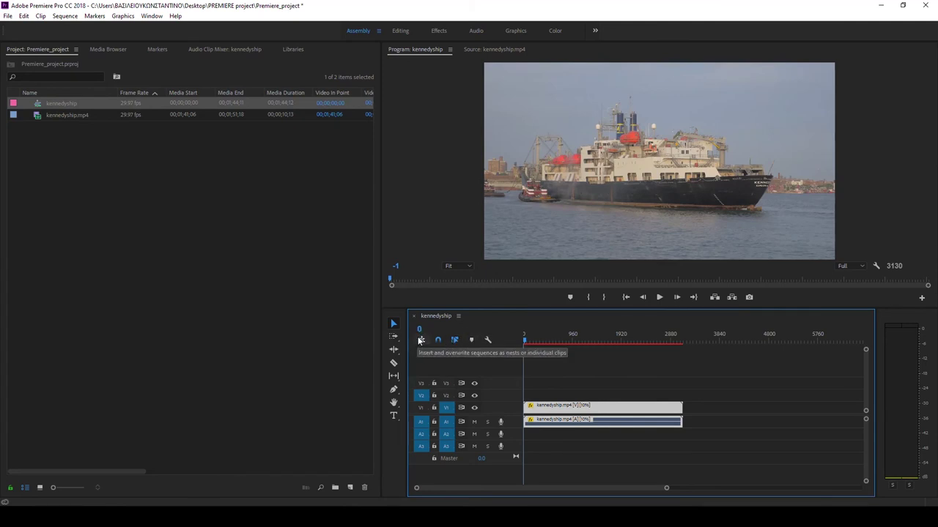
Change the kennedyship sequence's Display Format from Frames to 29.97 fps Drop-Frame Timecode.
left_click(65, 16)
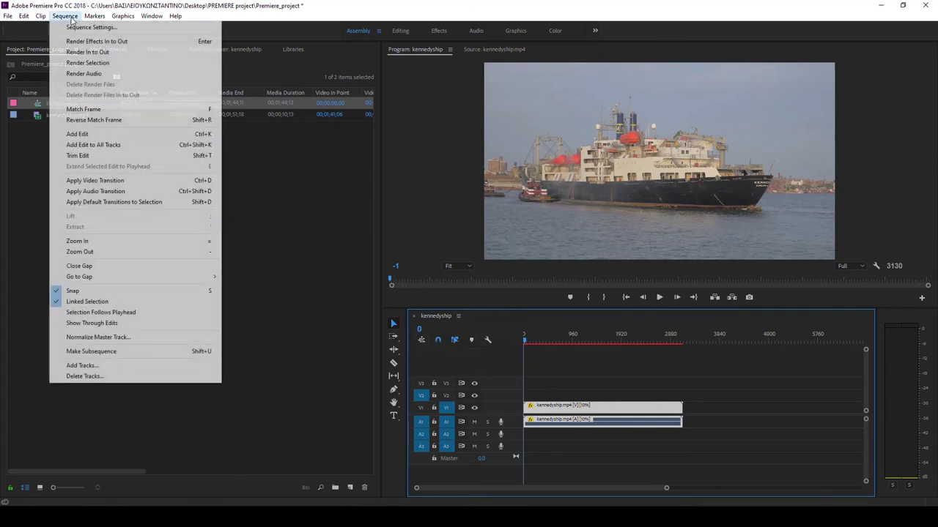
left_click(92, 28)
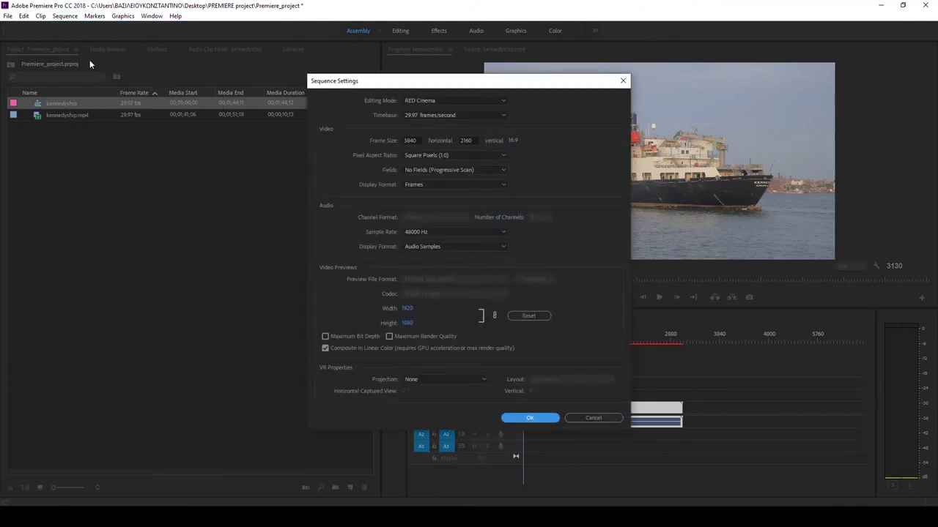
left_click(503, 184)
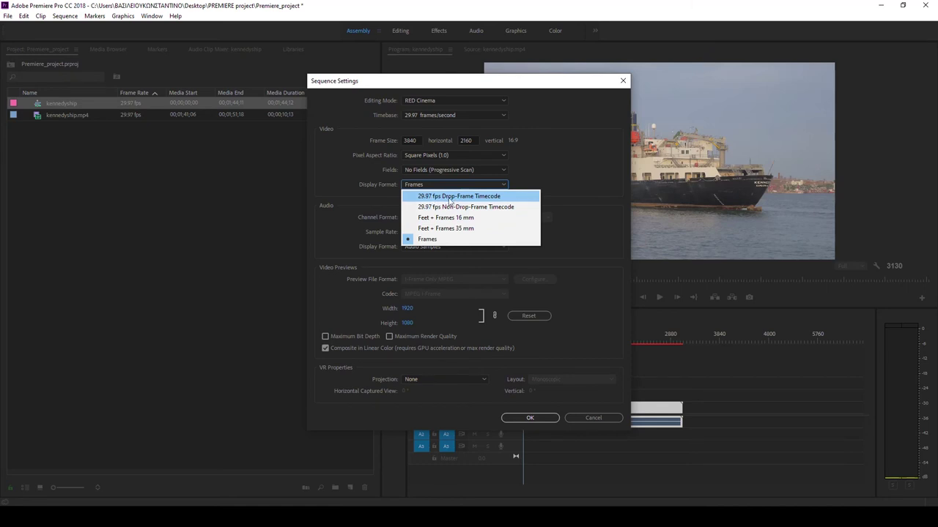
left_click(455, 196)
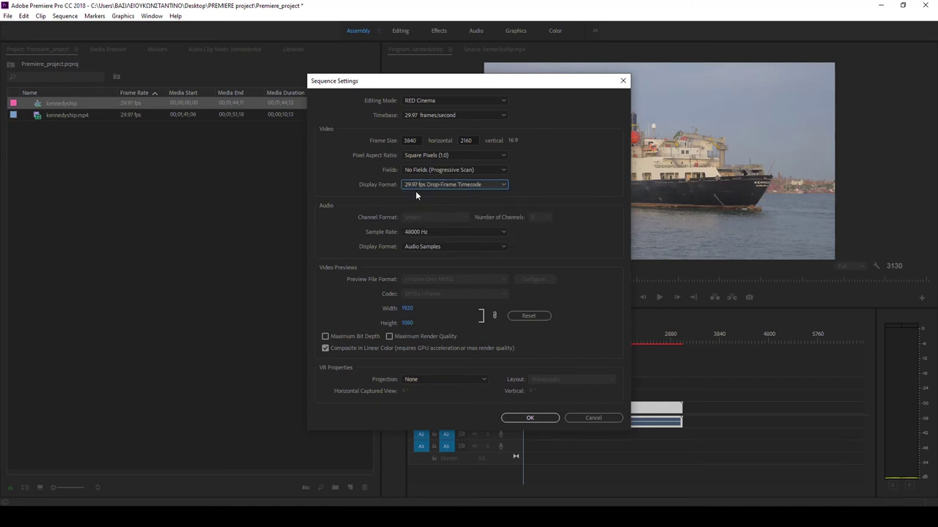
left_click(538, 419)
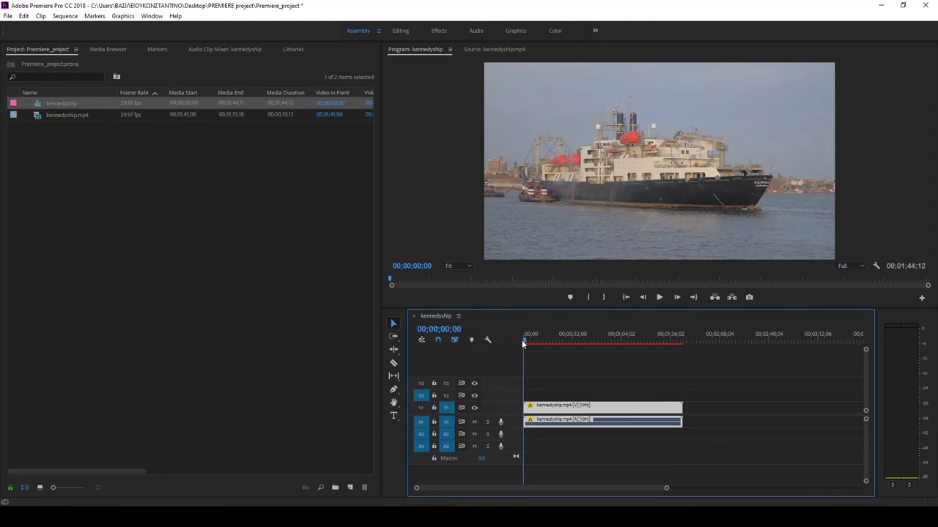
mouse_move(525, 340)
left_mouse_down()
mouse_move(633, 340)
mouse_move(515, 346)
left_mouse_up()
mouse_move(525, 340)
left_mouse_down()
mouse_move(546, 345)
mouse_move(524, 342)
left_mouse_up()
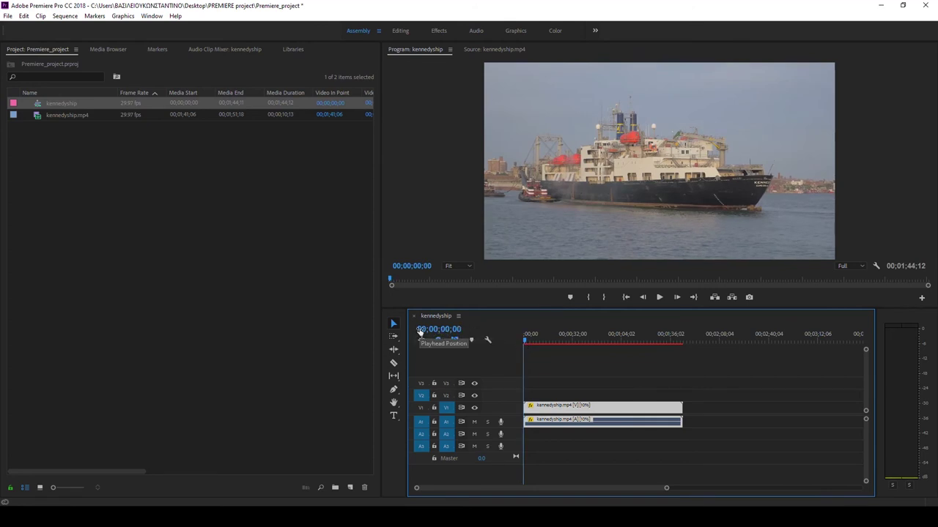
left_click_drag(545, 339, 526, 339)
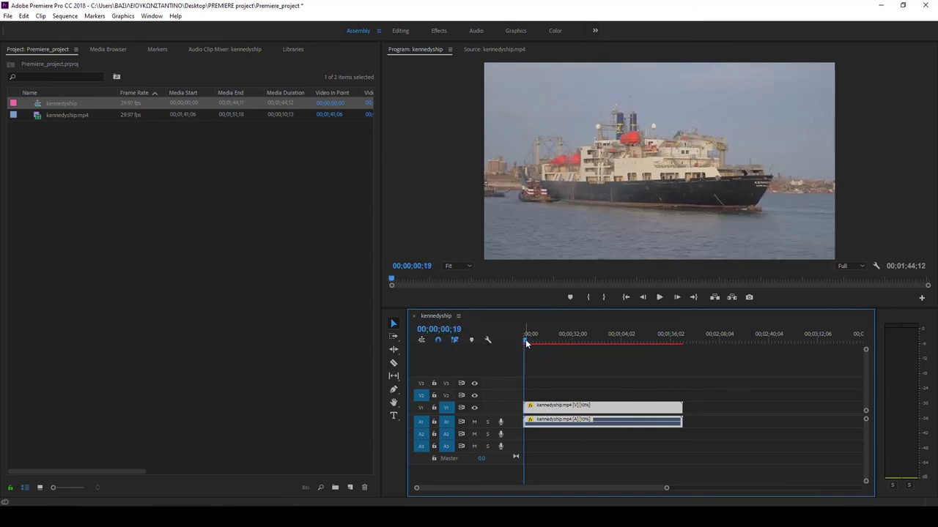
On the Media preferences page, change Default Media Scaling from Set to frame size to None.
left_click(23, 15)
mouse_move(55, 301)
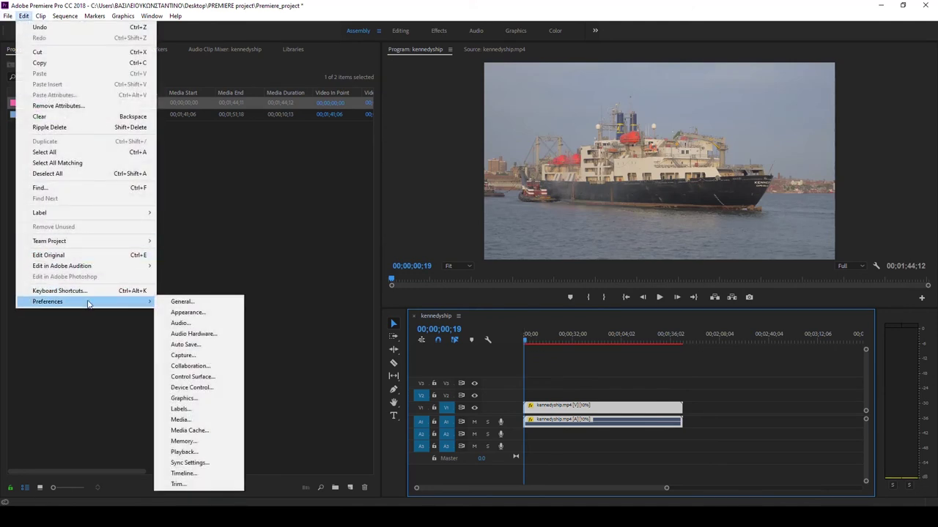
left_click(182, 420)
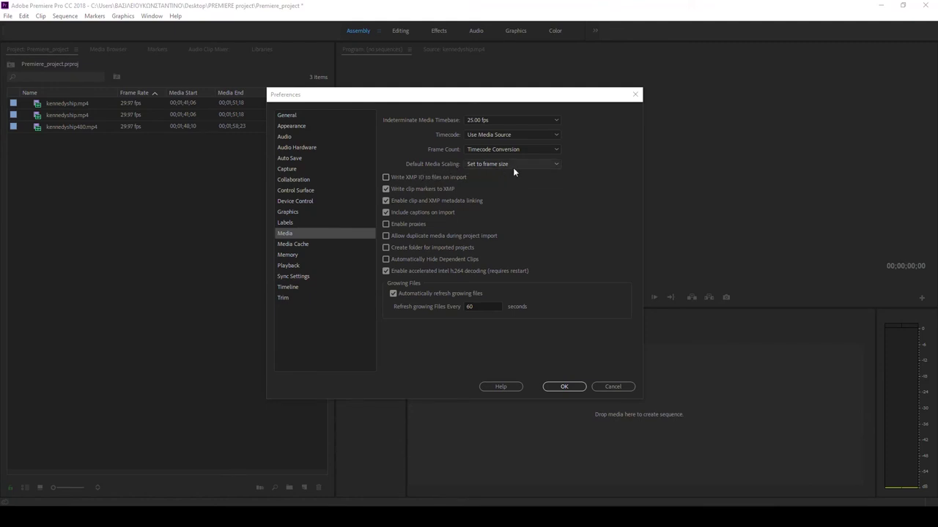
left_click(551, 167)
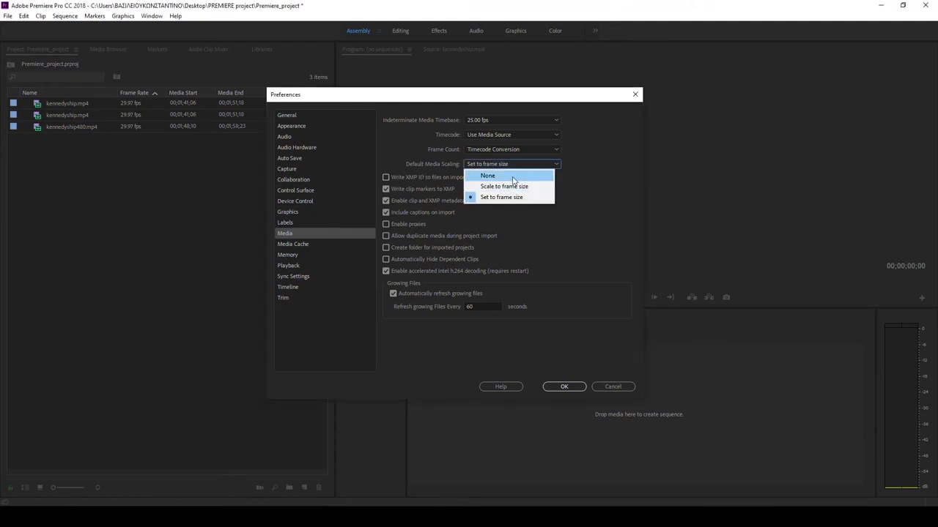
left_click(489, 177)
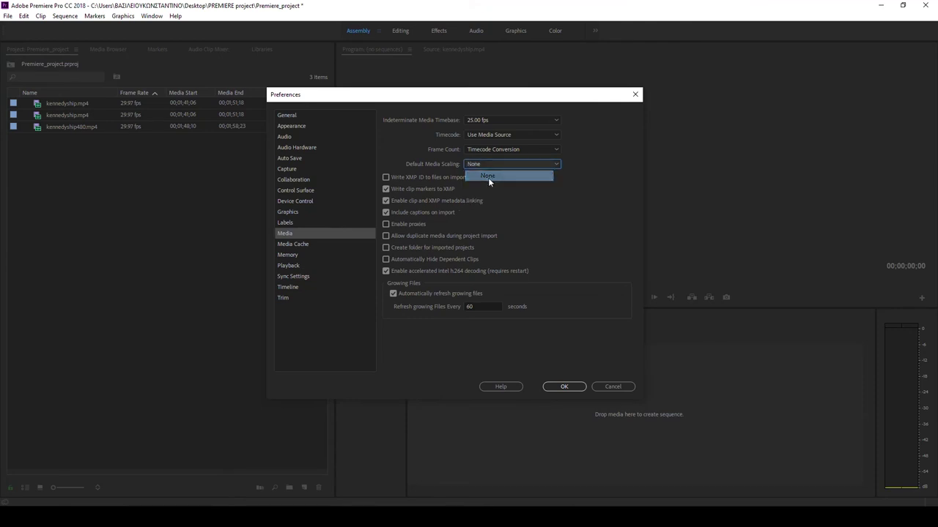
left_click(555, 164)
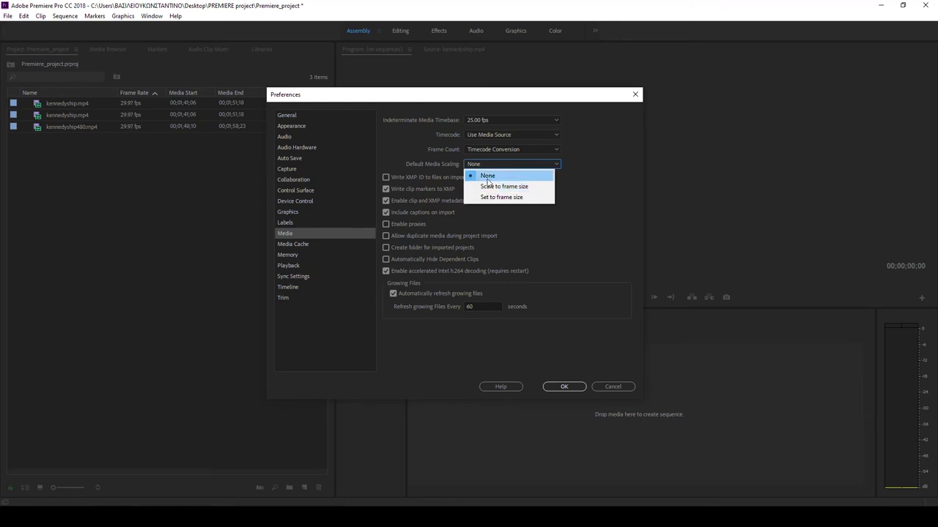
left_click(490, 176)
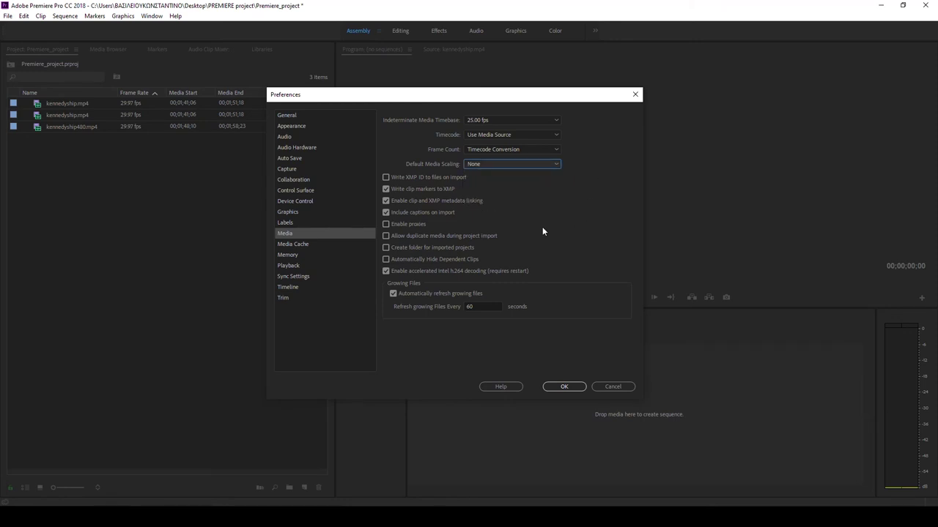
Confirm the None scaling preference and drag kennedyship480.mp4 onto the empty Timeline.
left_click(565, 386)
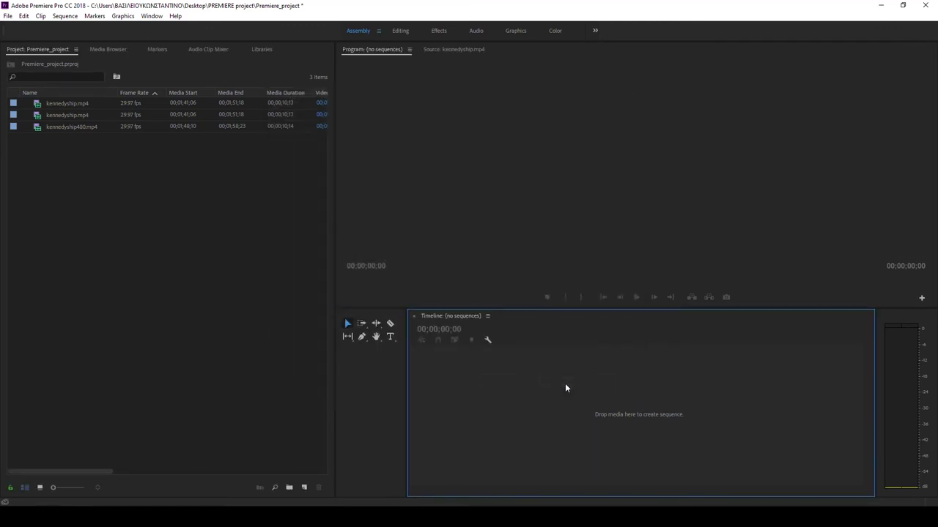
left_click(61, 103)
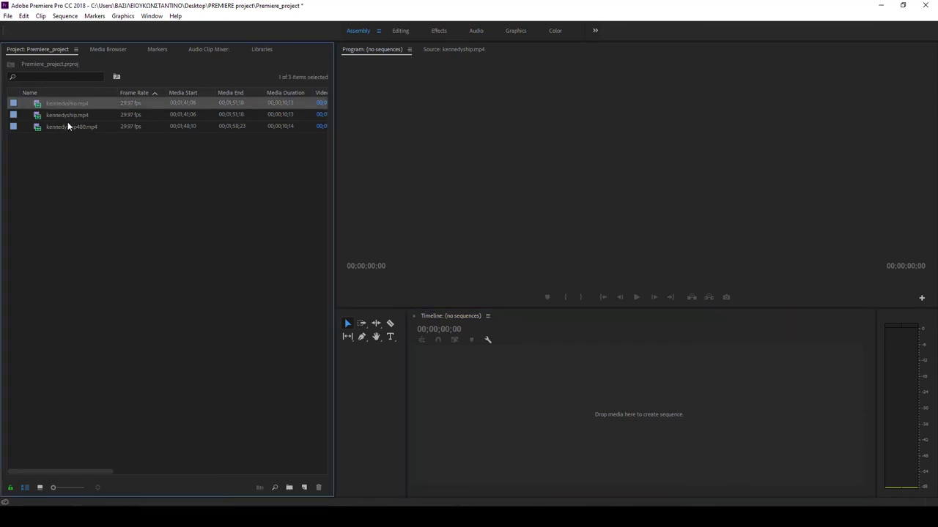
mouse_move(67, 128)
left_click(70, 130)
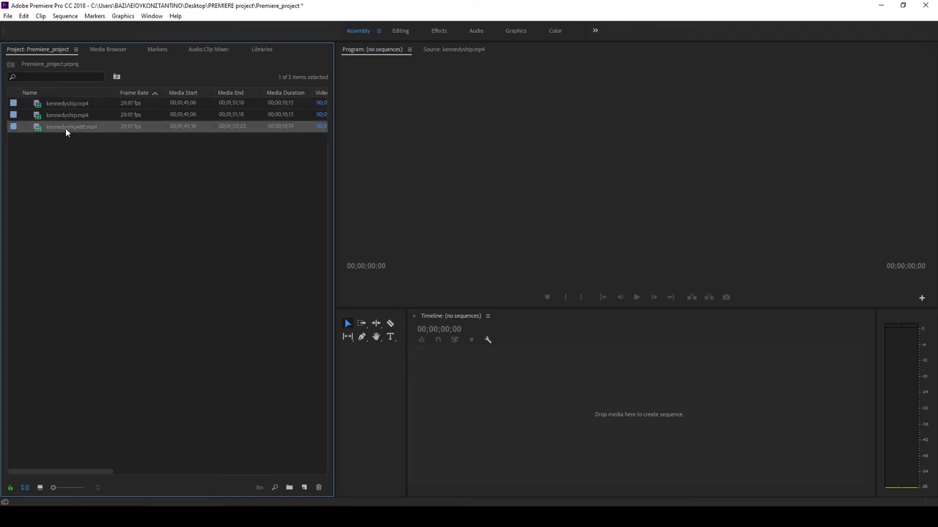
left_click_drag(65, 130, 496, 418)
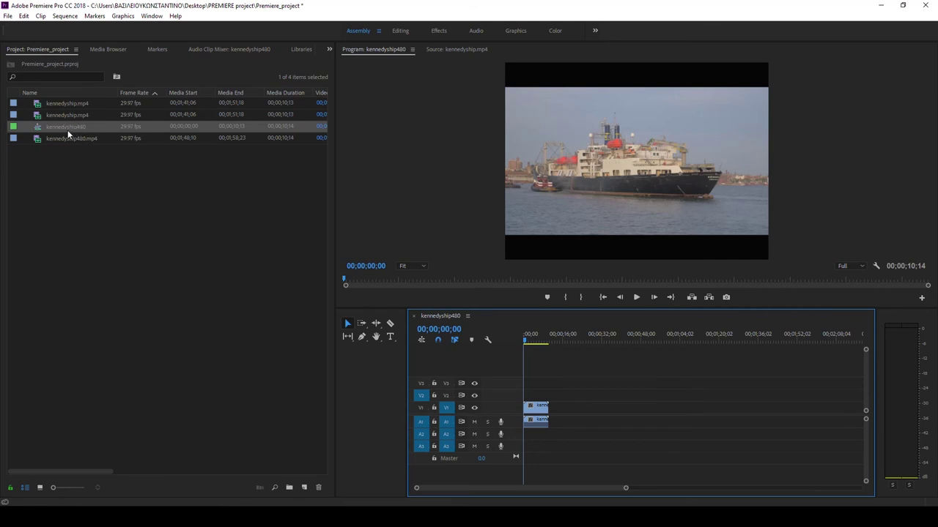
left_click_drag(627, 488, 575, 489)
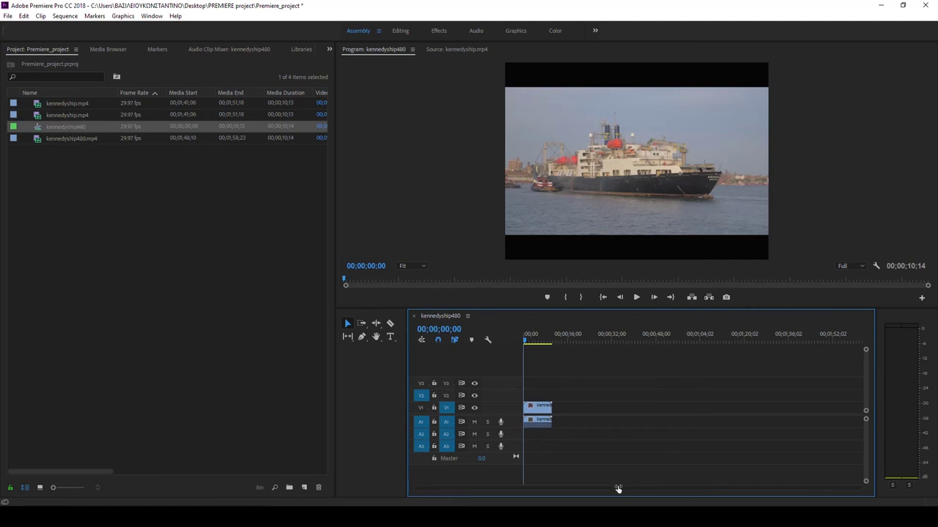
left_click(64, 15)
left_click(74, 28)
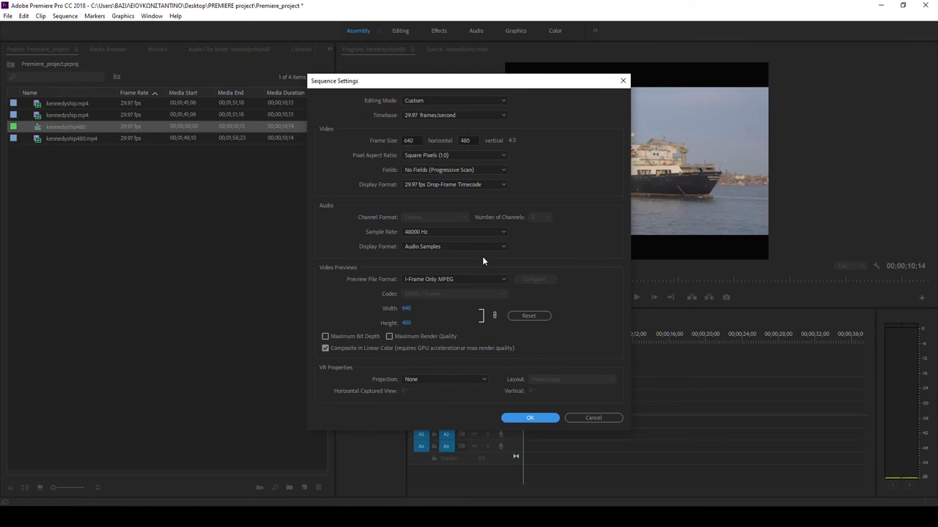
left_click(527, 418)
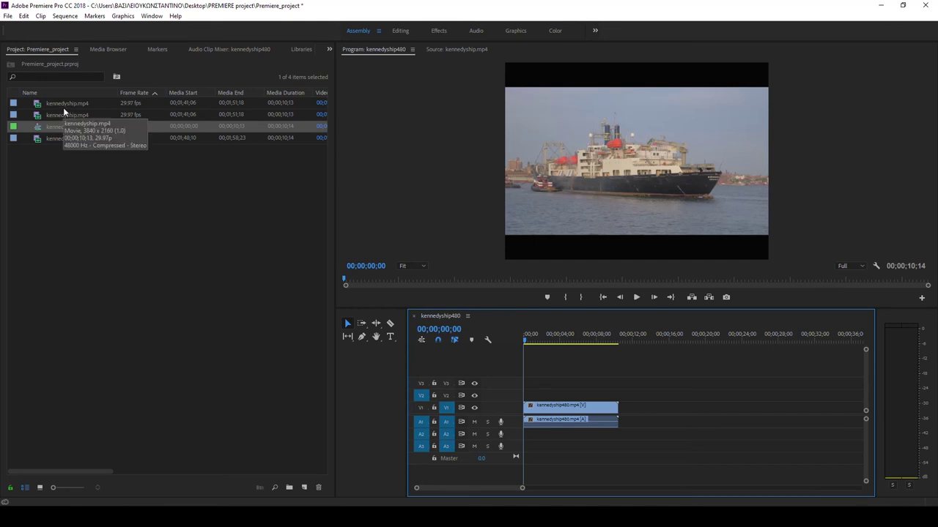
Delete the duplicate kennedyship.mp4 clip from the Project panel.
mouse_move(63, 104)
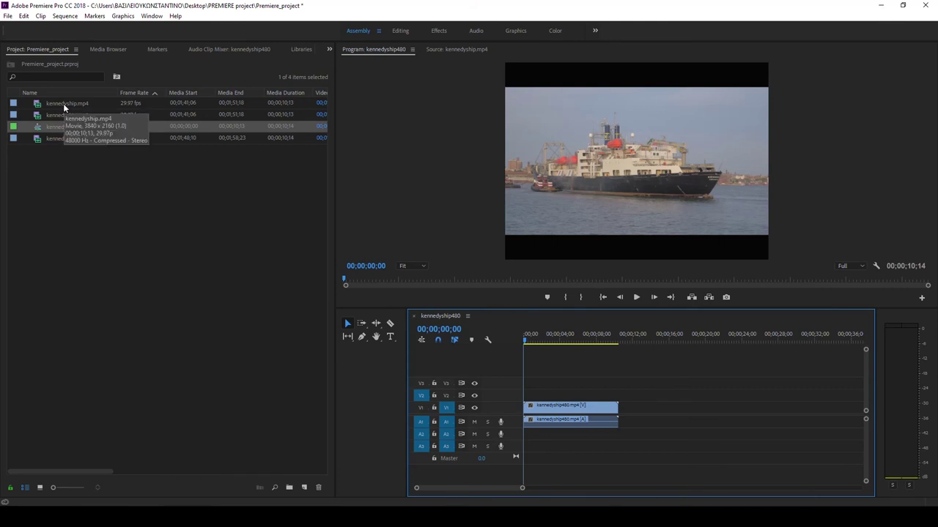
left_click(63, 103)
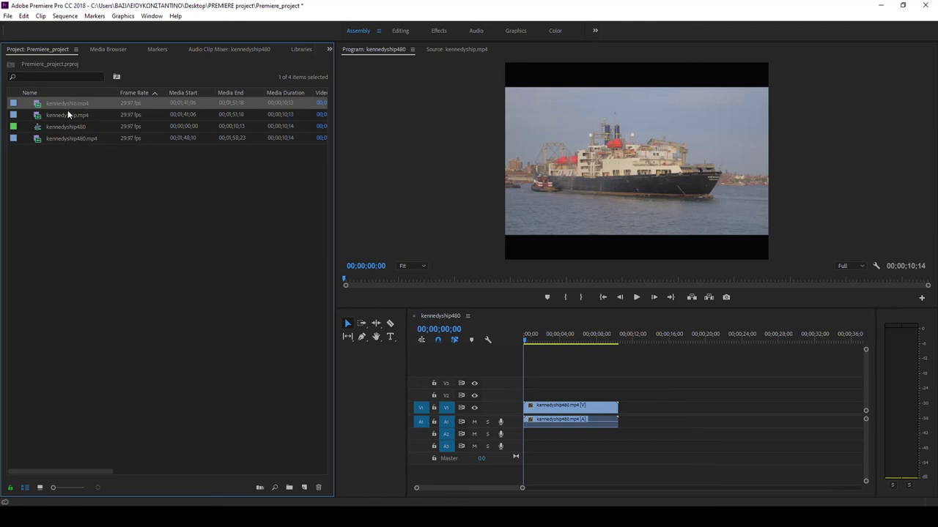
key("Delete")
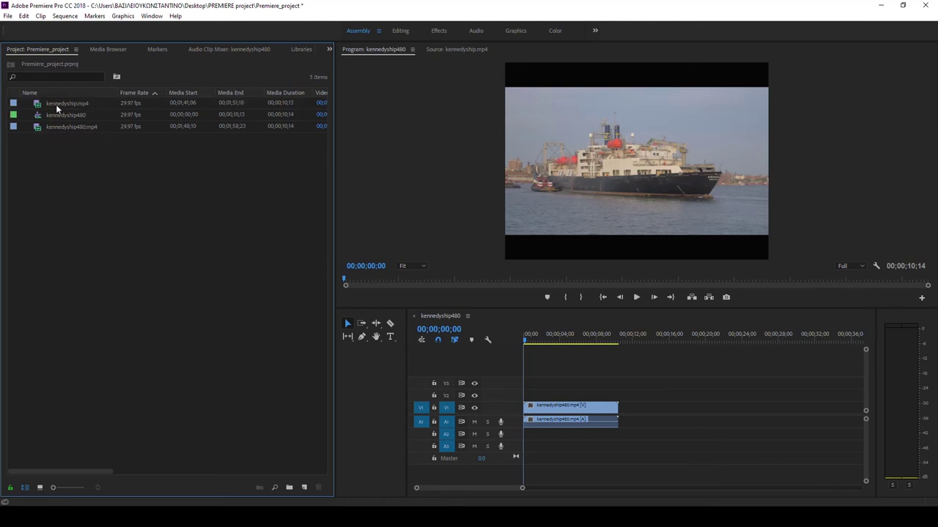
Add kennedyship.mp4 to V1 after the first clip and scrub through it.
mouse_move(59, 103)
left_mouse_down()
mouse_move(714, 424)
mouse_move(630, 423)
left_mouse_up()
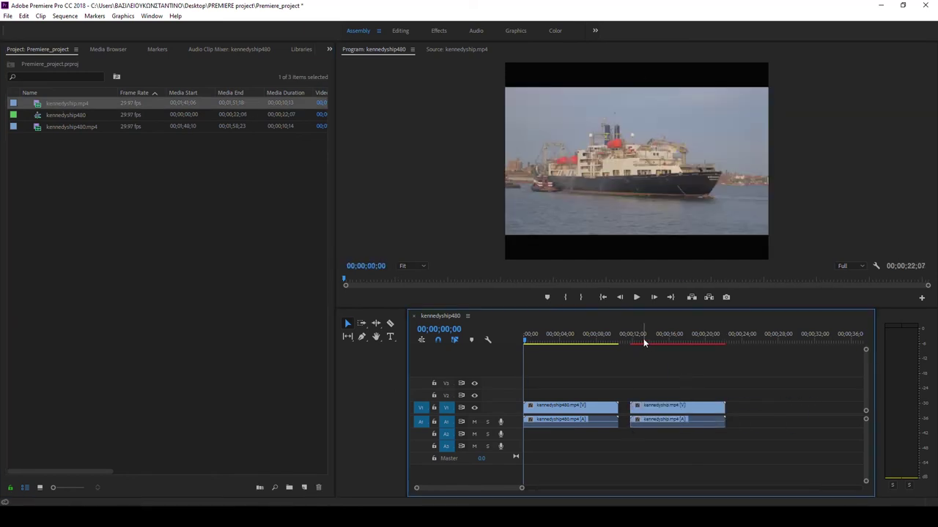
left_click_drag(643, 339, 665, 338)
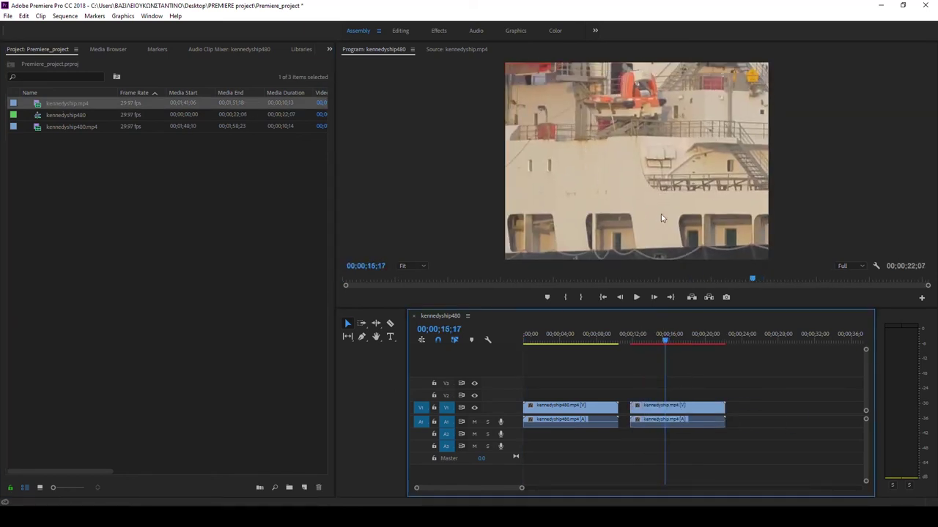
left_click(664, 342)
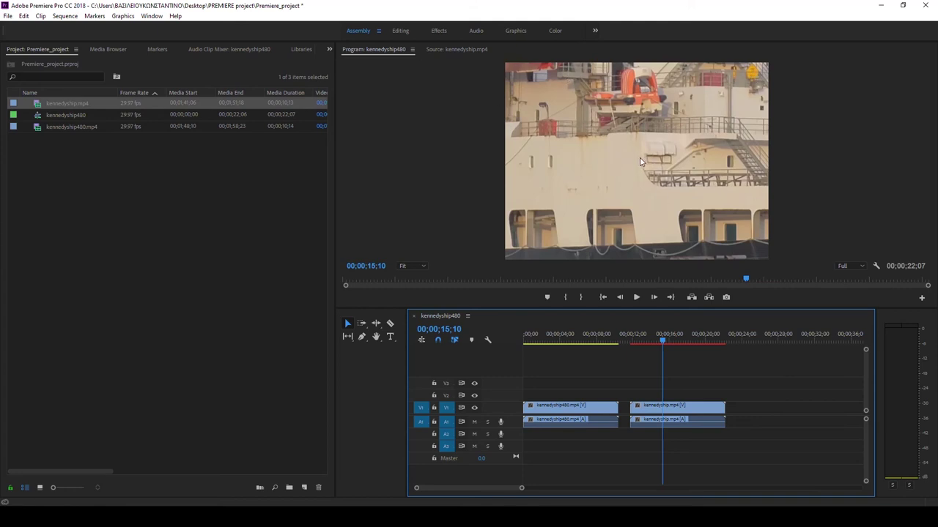
left_click(673, 417)
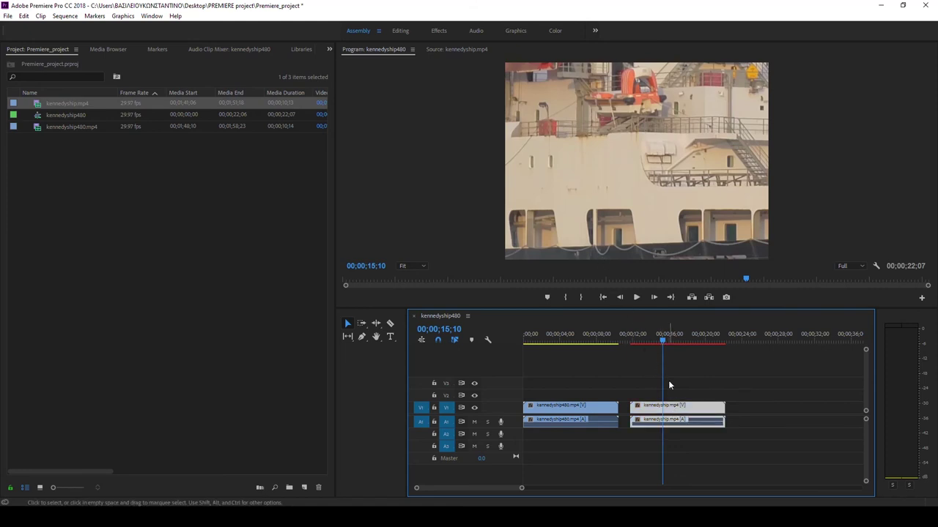
left_click_drag(663, 344, 732, 346)
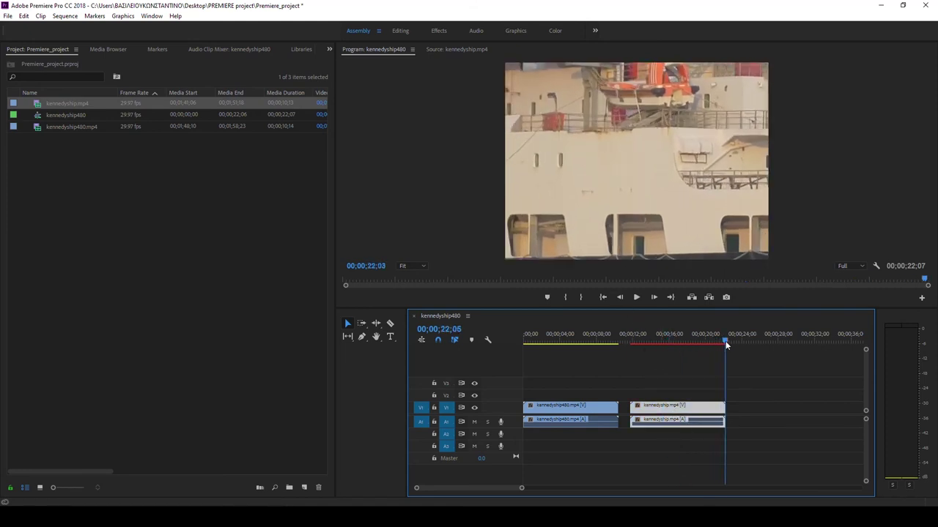
In Media preferences, switch Default Media Scaling from None to Set to frame size.
left_click(23, 16)
mouse_move(56, 302)
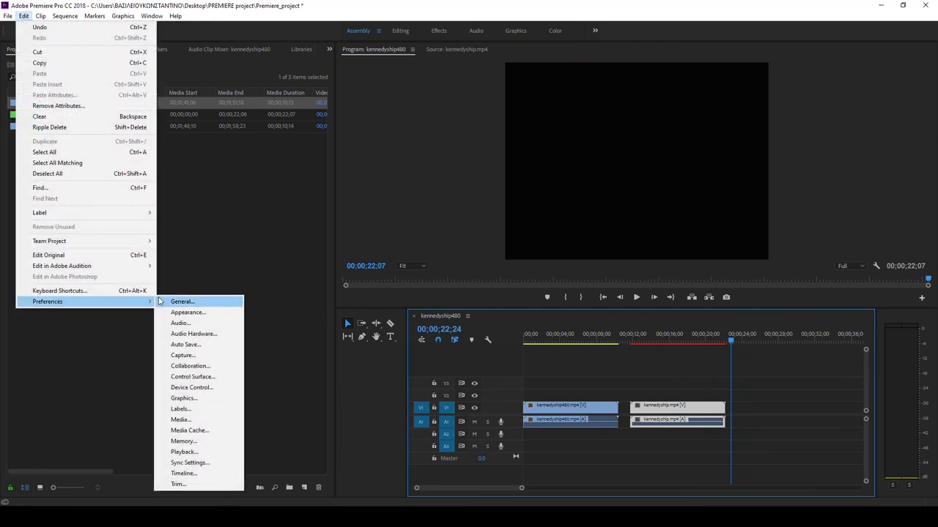
left_click(182, 420)
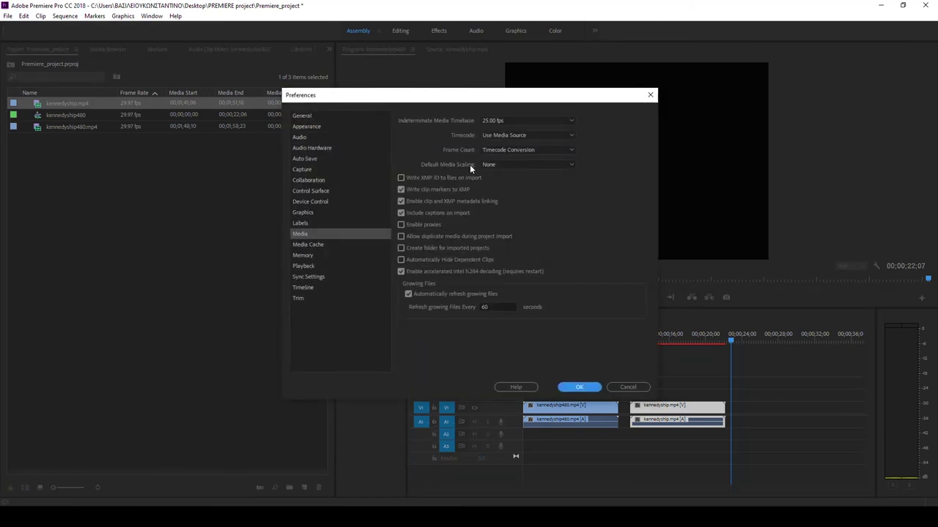
left_click(570, 165)
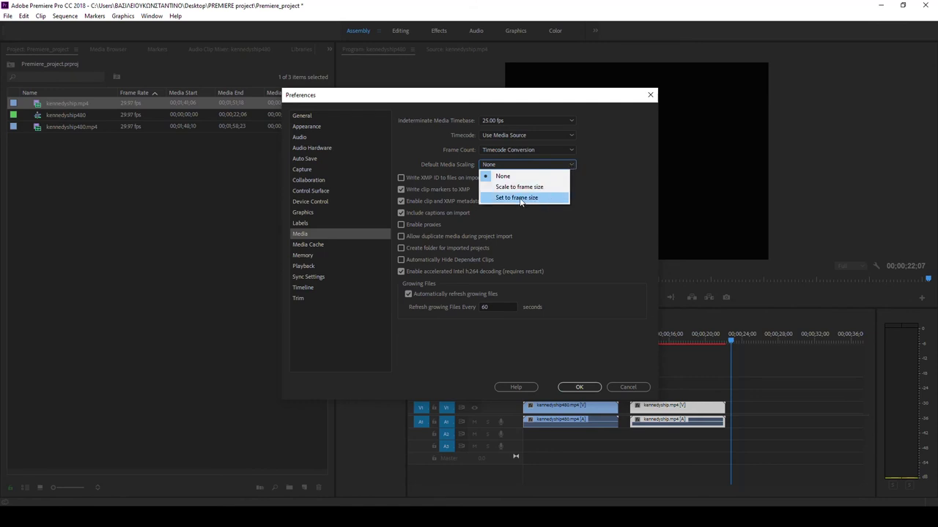
left_click(521, 197)
left_click(580, 386)
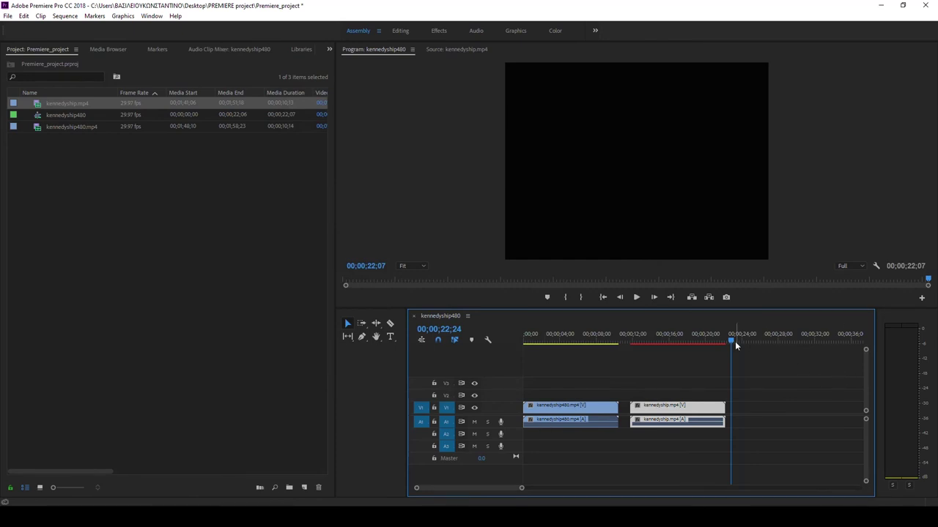
Place a third kennedyship.mp4 after the second clip, then scrub back to the second clip.
mouse_move(731, 340)
left_mouse_down()
mouse_move(708, 340)
mouse_move(731, 340)
left_mouse_up()
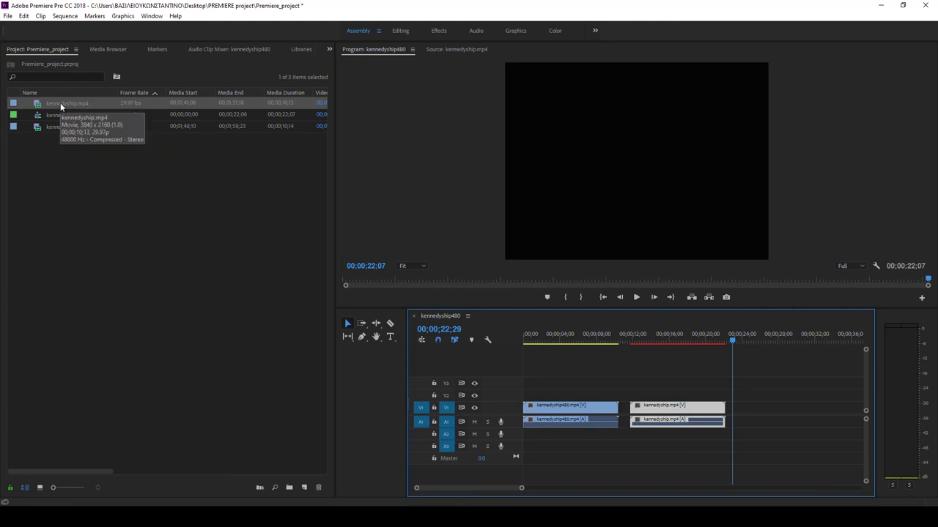
left_click_drag(60, 103, 699, 313)
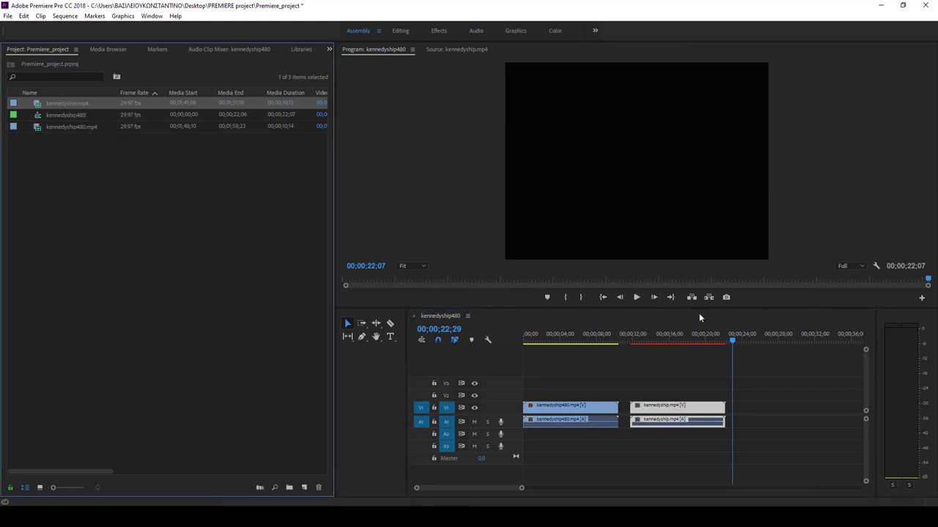
left_click_drag(699, 313, 735, 401)
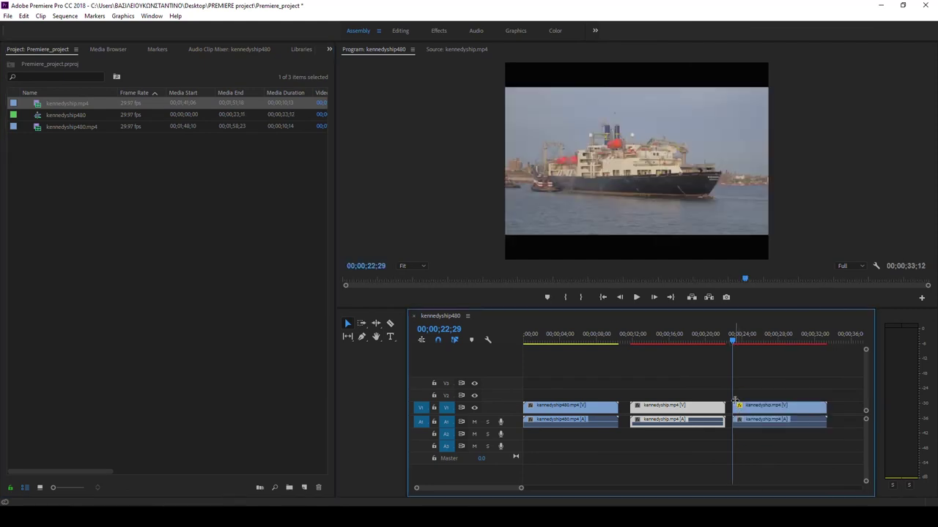
left_click(741, 338)
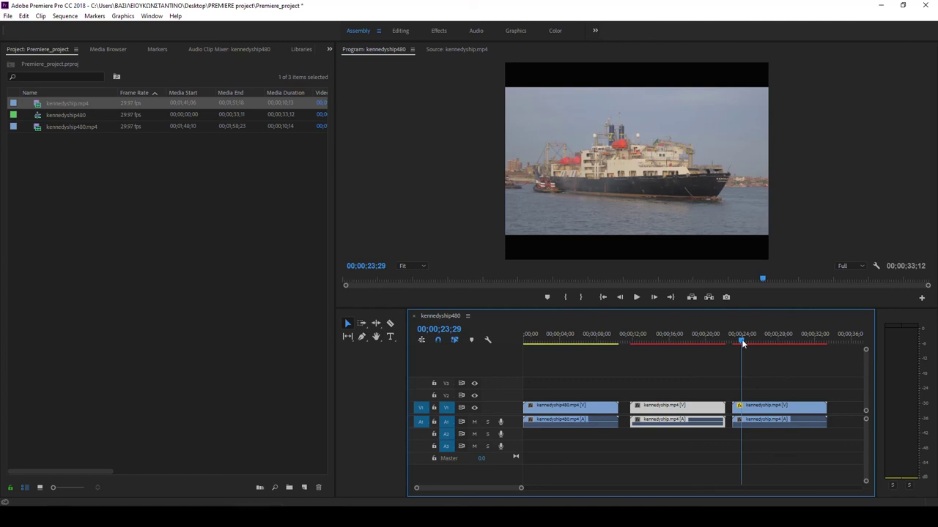
left_click_drag(743, 341, 672, 351)
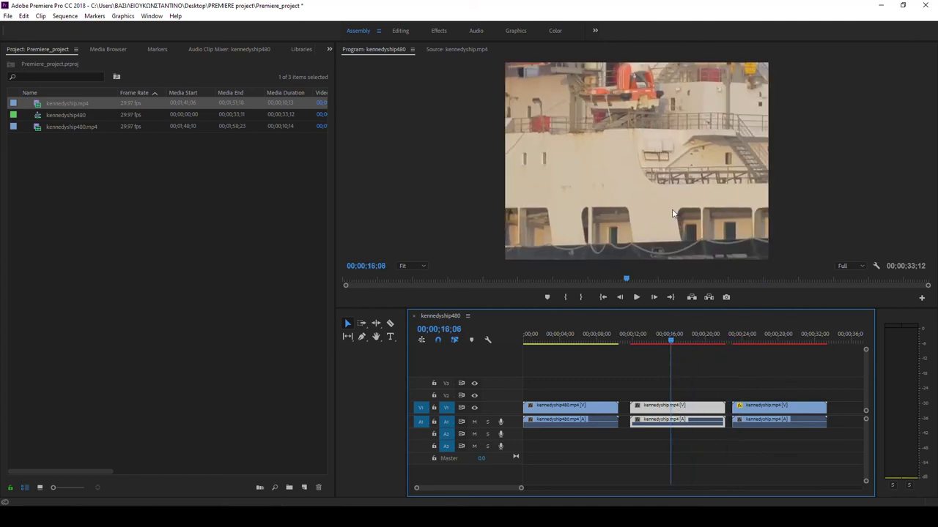
key("Left")
key("Left")
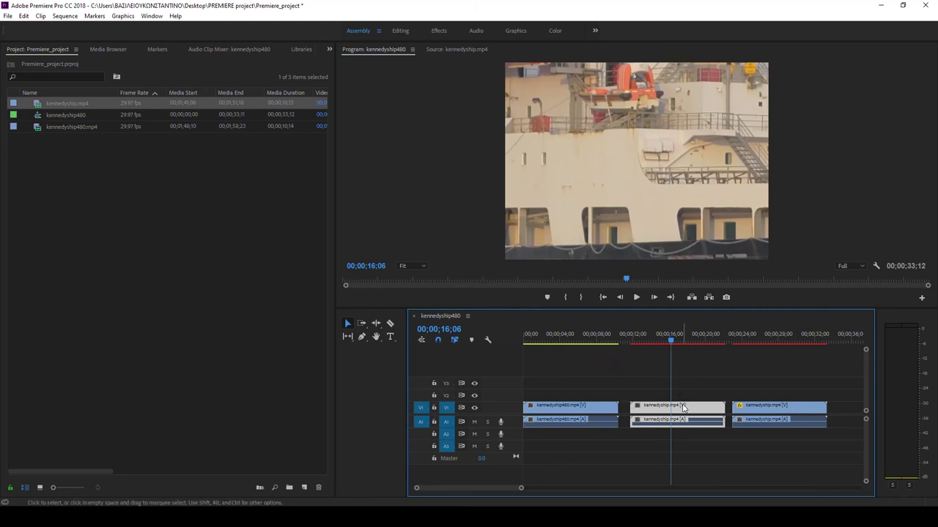
left_click(434, 30)
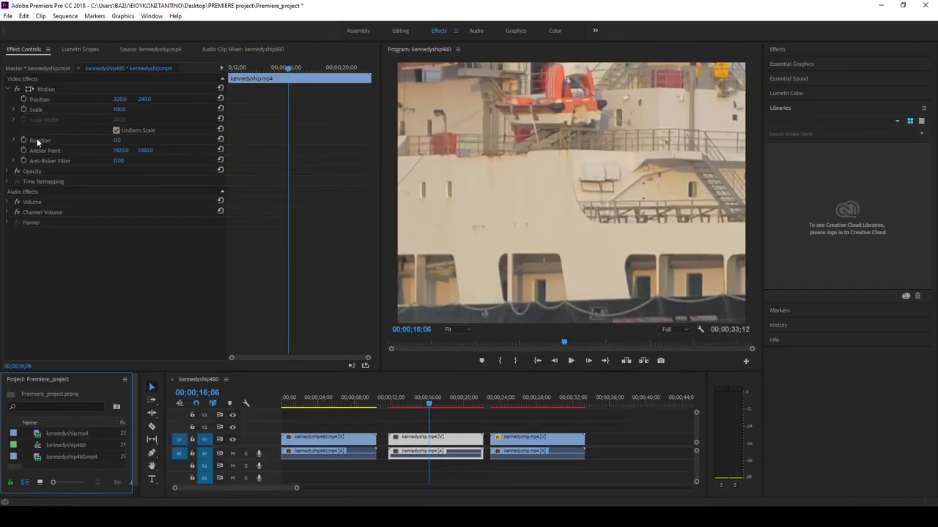
Expand Motion > Scale and drag the second clip's Scale down to 16.8.
left_click(13, 109)
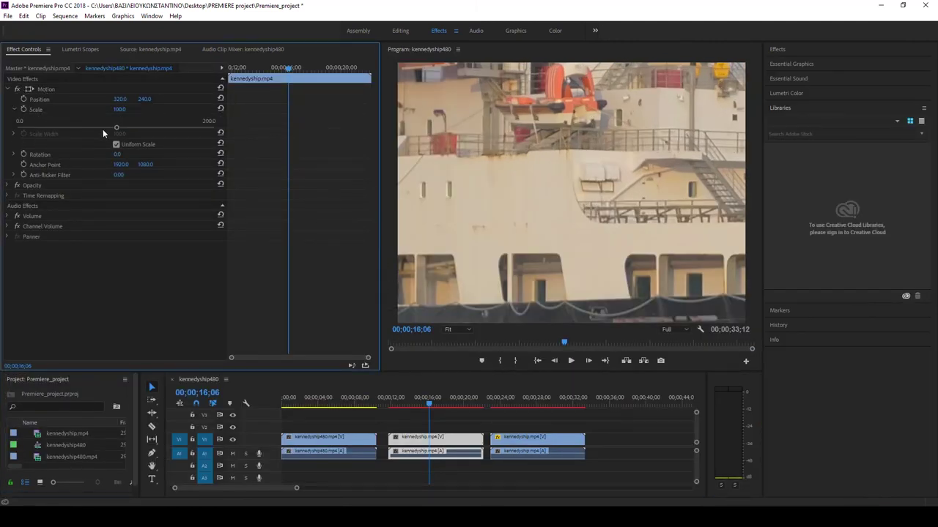
left_click_drag(118, 127, 32, 129)
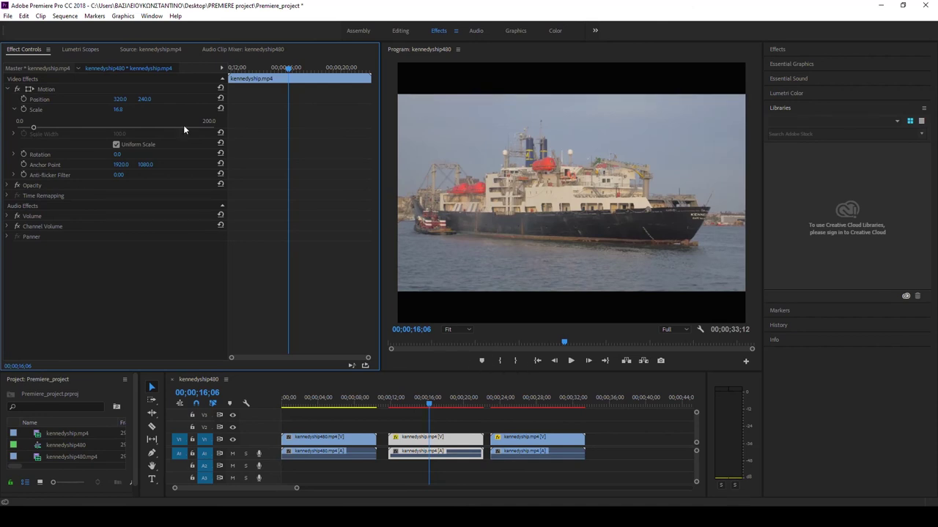
In Media preferences, set Default Media Scaling to Scale to frame size.
left_click(24, 15)
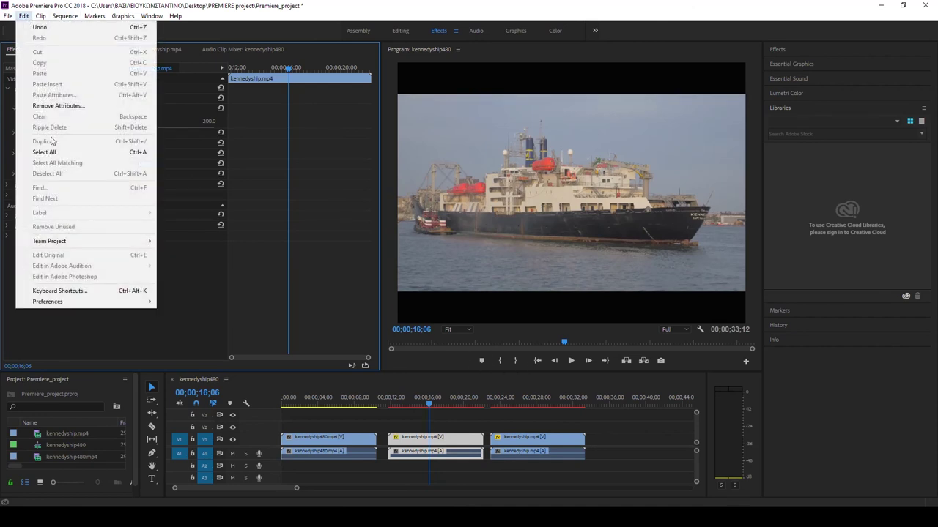
mouse_move(95, 302)
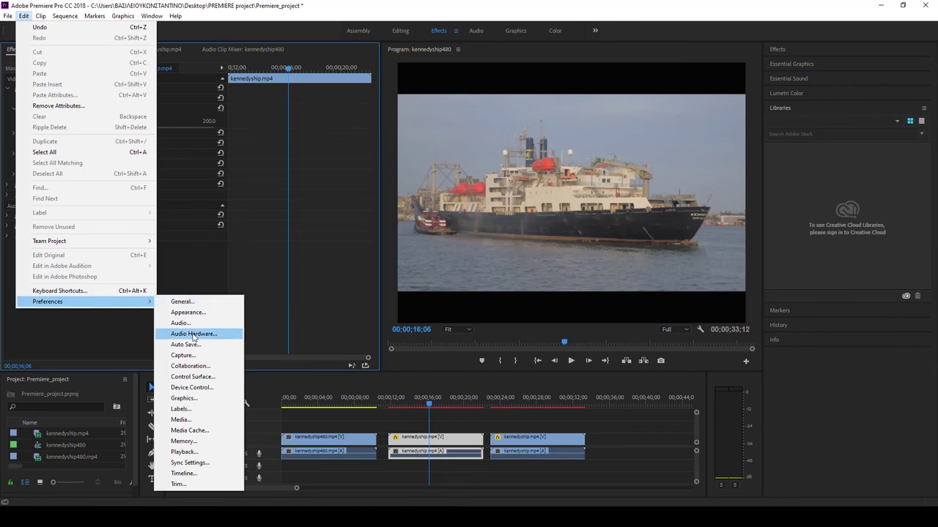
left_click(181, 420)
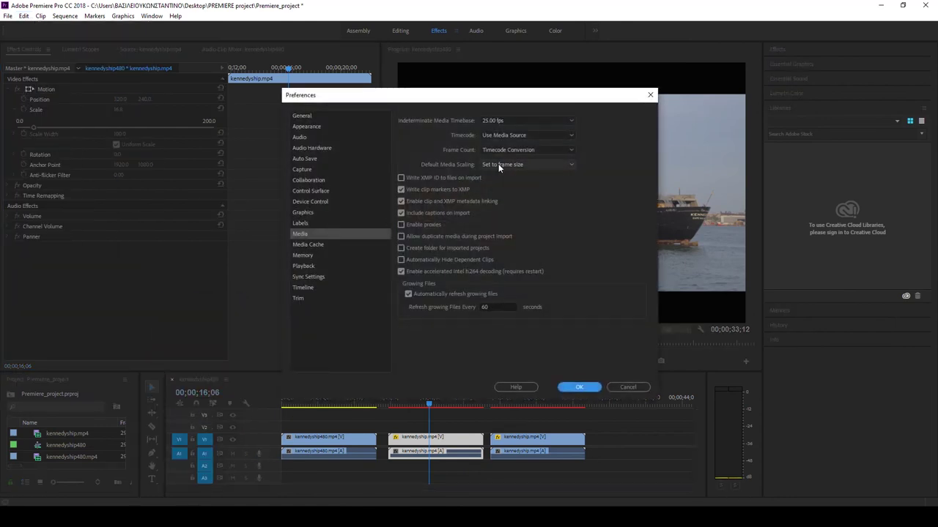
left_click(571, 165)
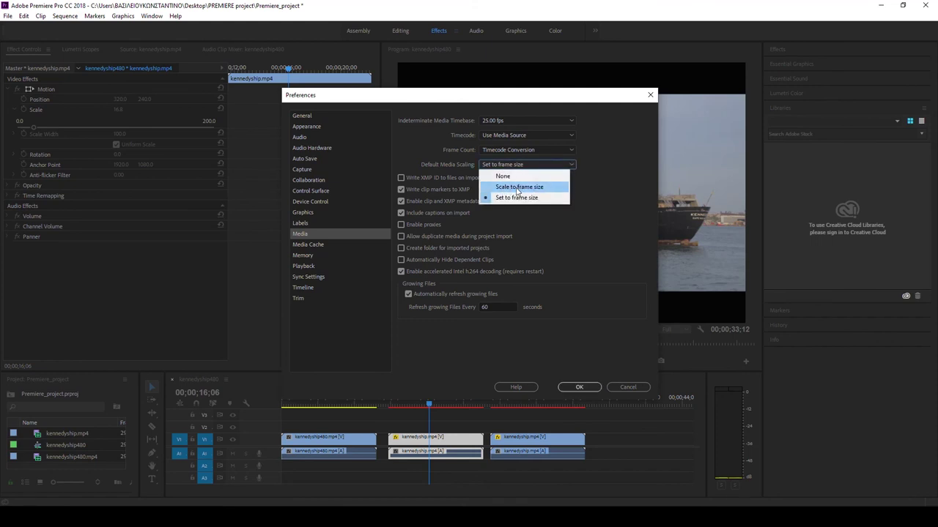
left_click(518, 188)
left_click(579, 387)
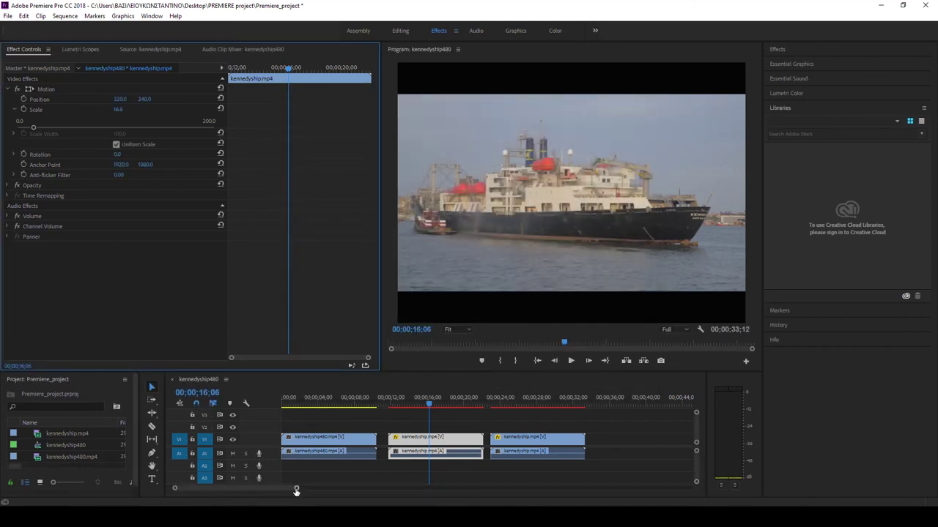
left_click_drag(296, 489, 309, 488)
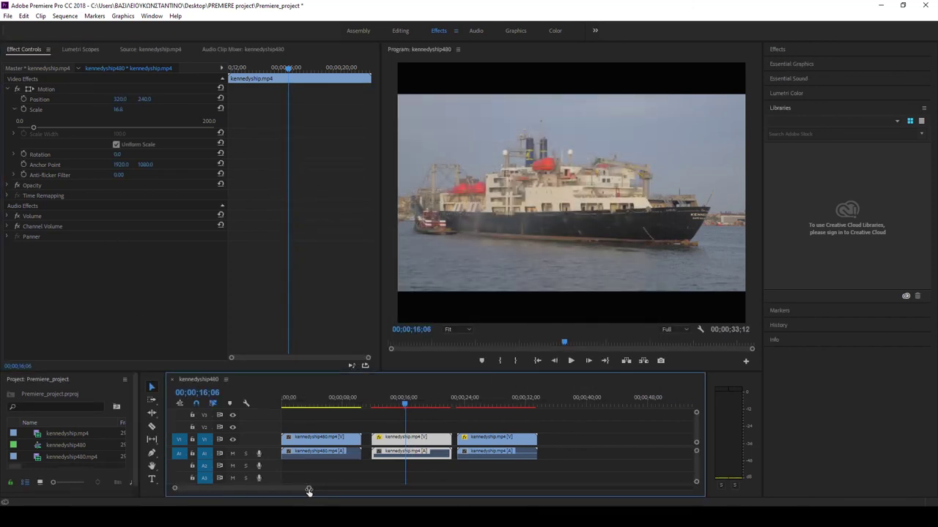
In the Assembly workspace, add kennedyship.mp4 as the fourth timeline clip and scrub through it.
left_click(357, 31)
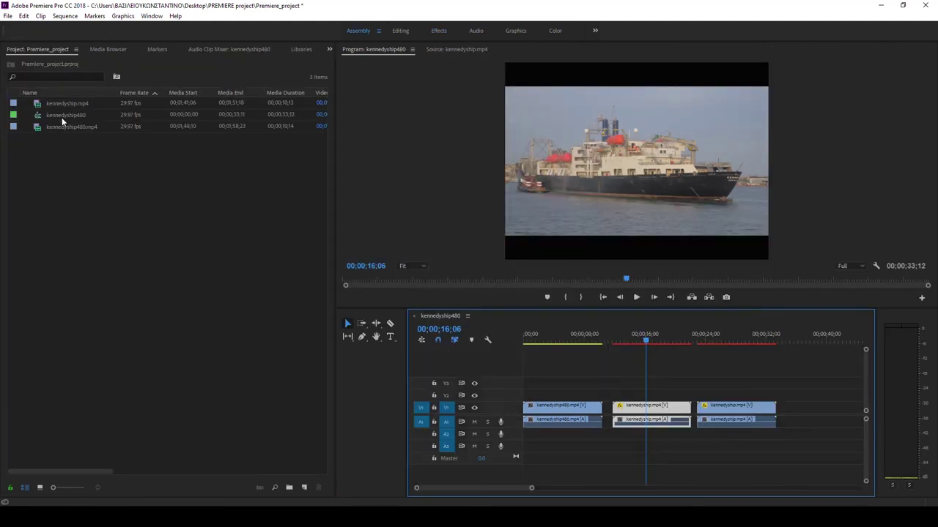
mouse_move(61, 103)
left_mouse_down()
mouse_move(797, 392)
mouse_move(790, 408)
left_mouse_up()
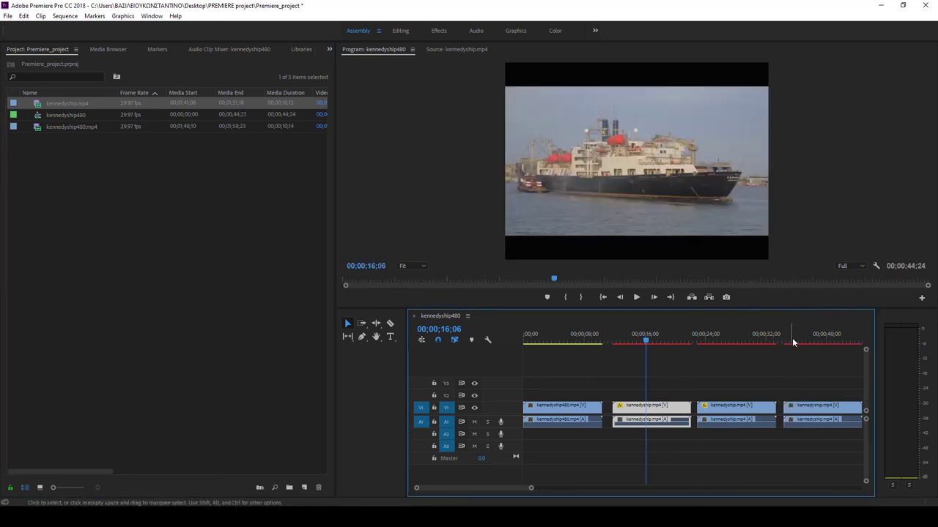
left_click(797, 342)
left_click_drag(803, 341, 797, 344)
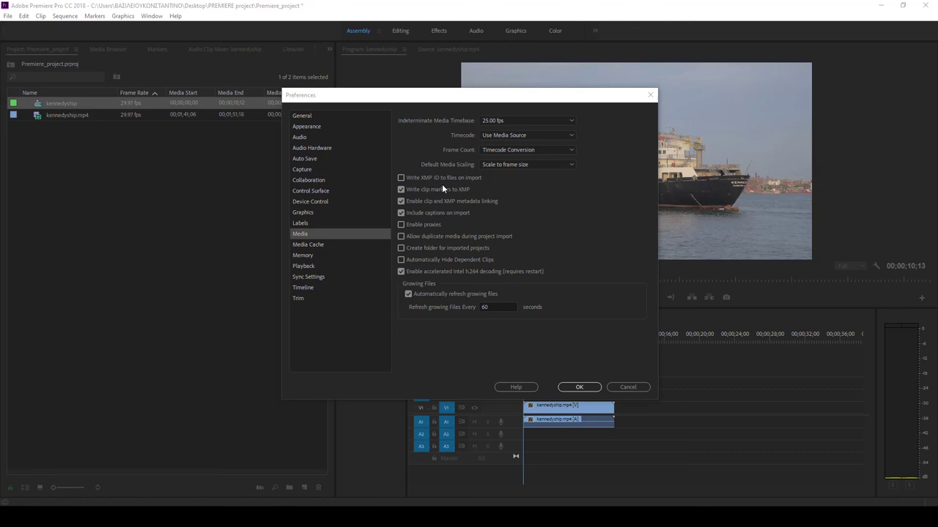
left_click(443, 185)
left_click_drag(544, 94, 548, 90)
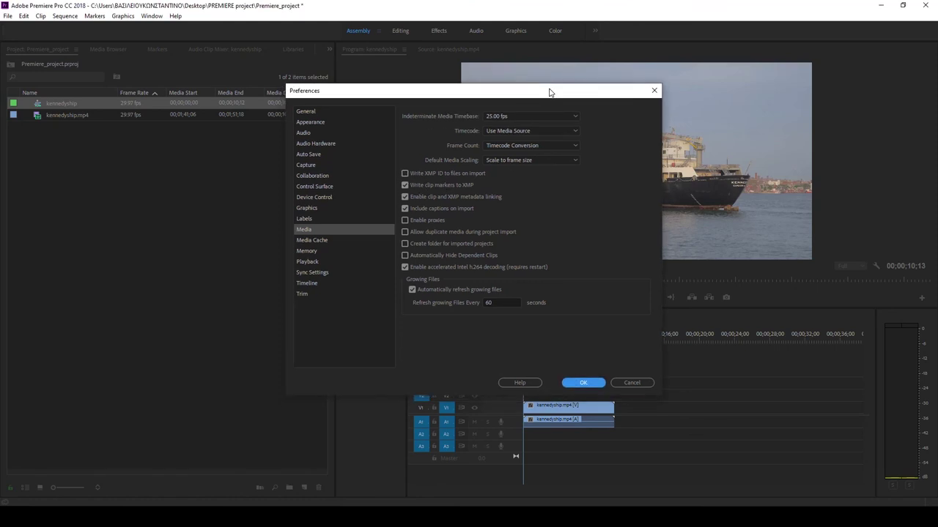